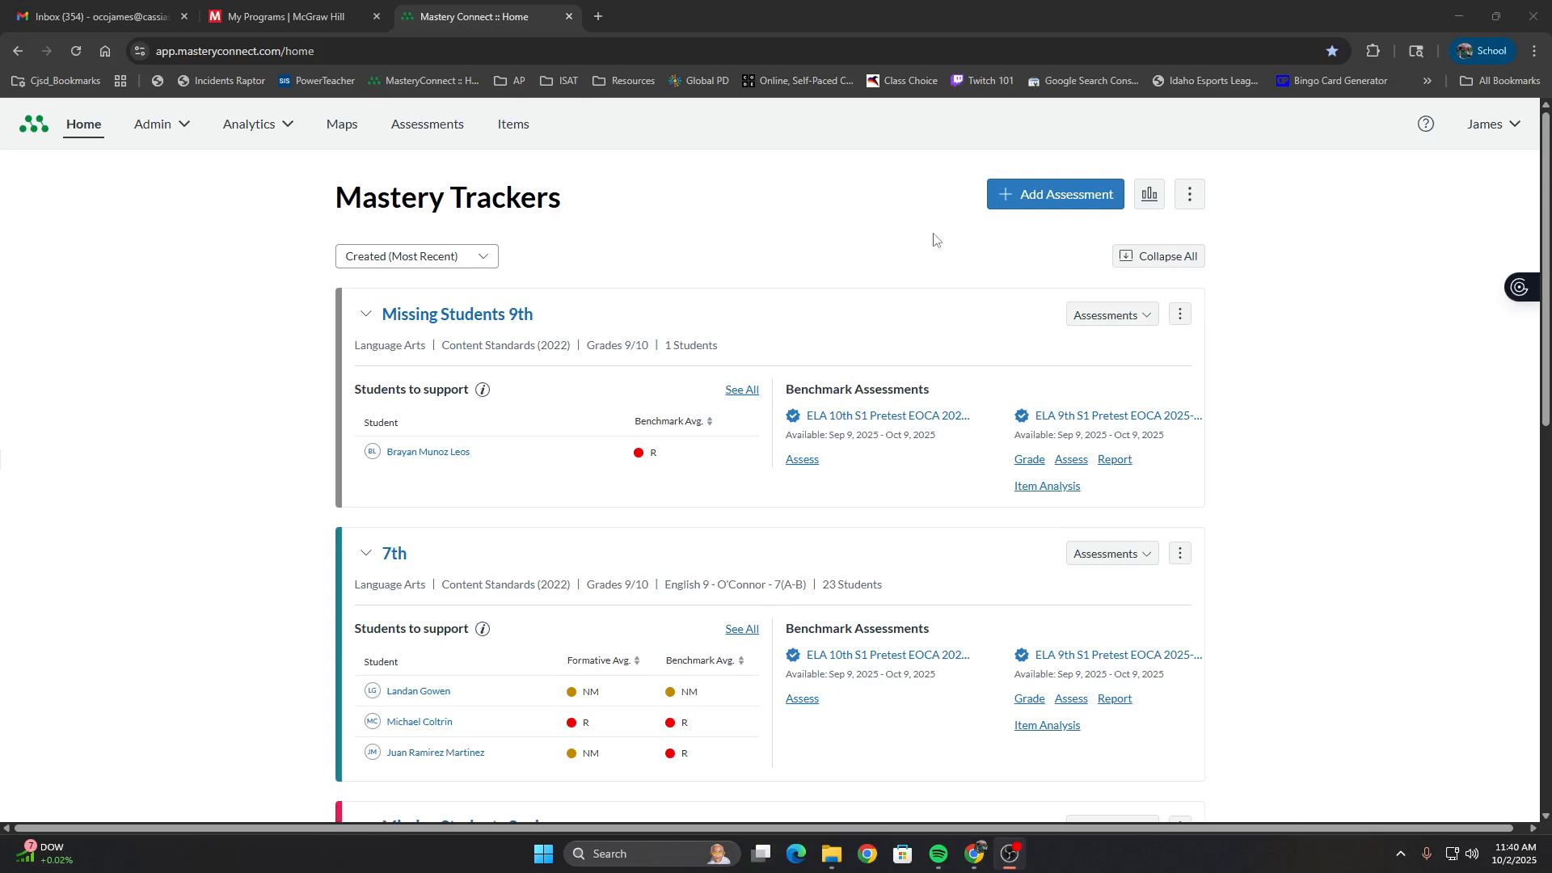
# Start a new mastery tracker based on a standard set, with Language Arts as its subject
pyautogui.click(1192, 199)
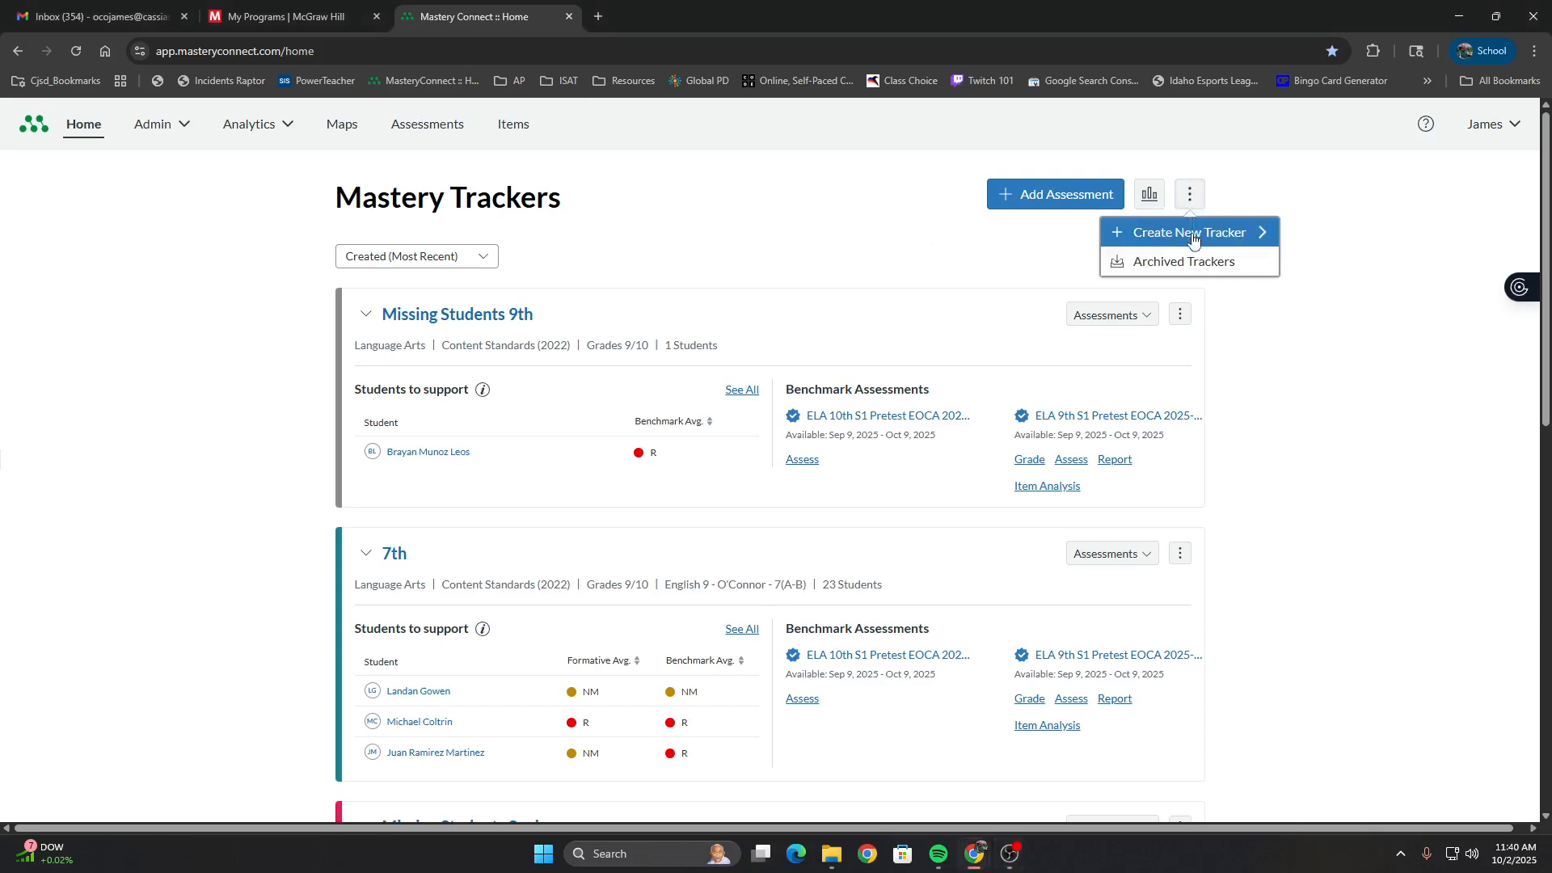
pyautogui.click(1192, 240)
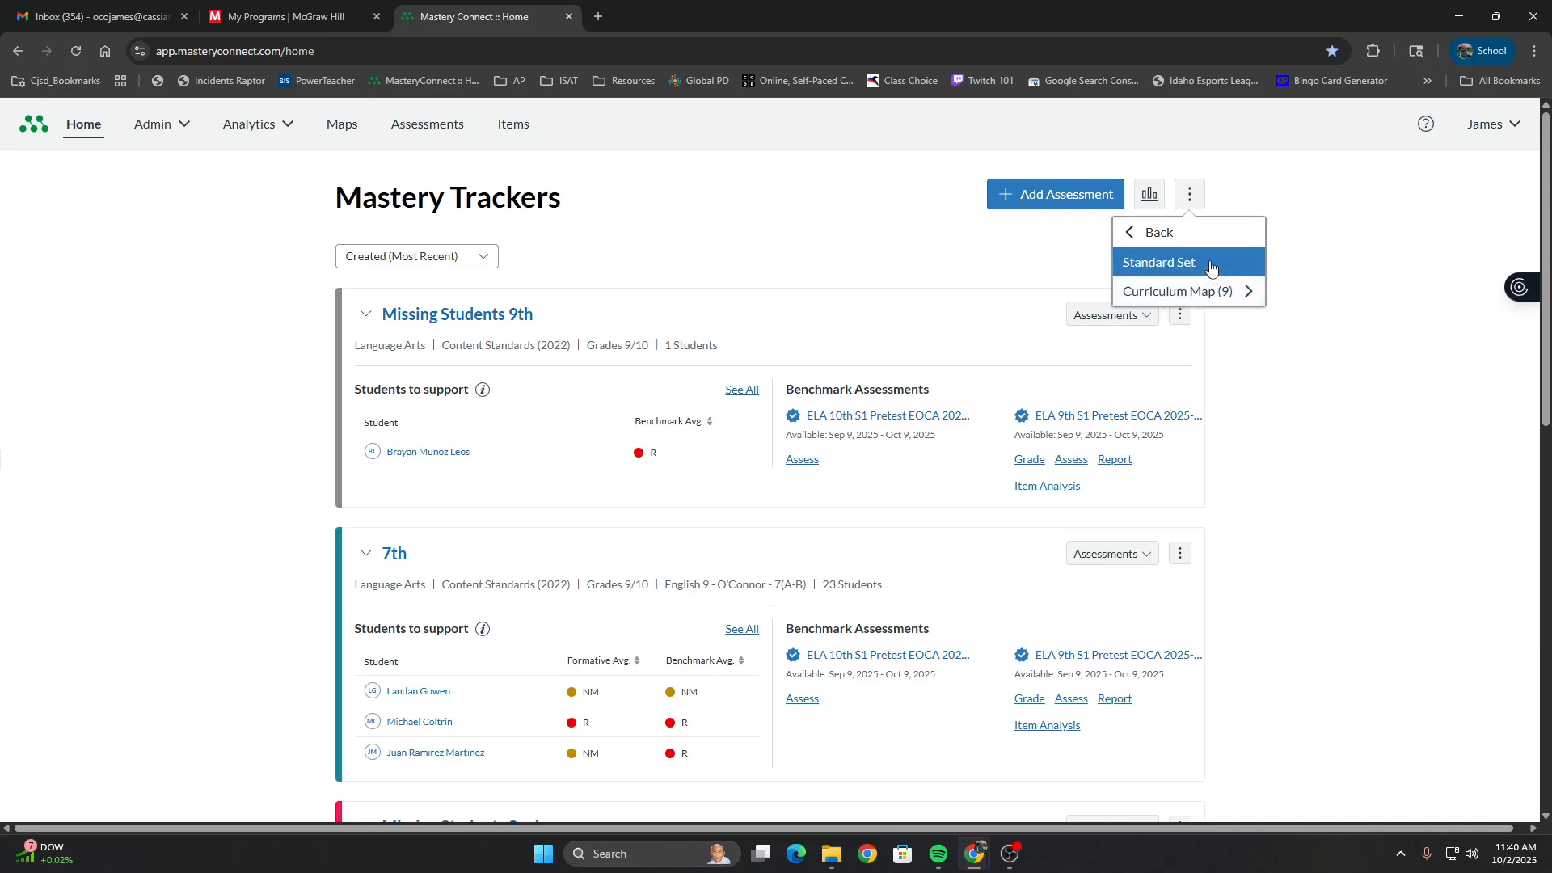
pyautogui.click(1210, 265)
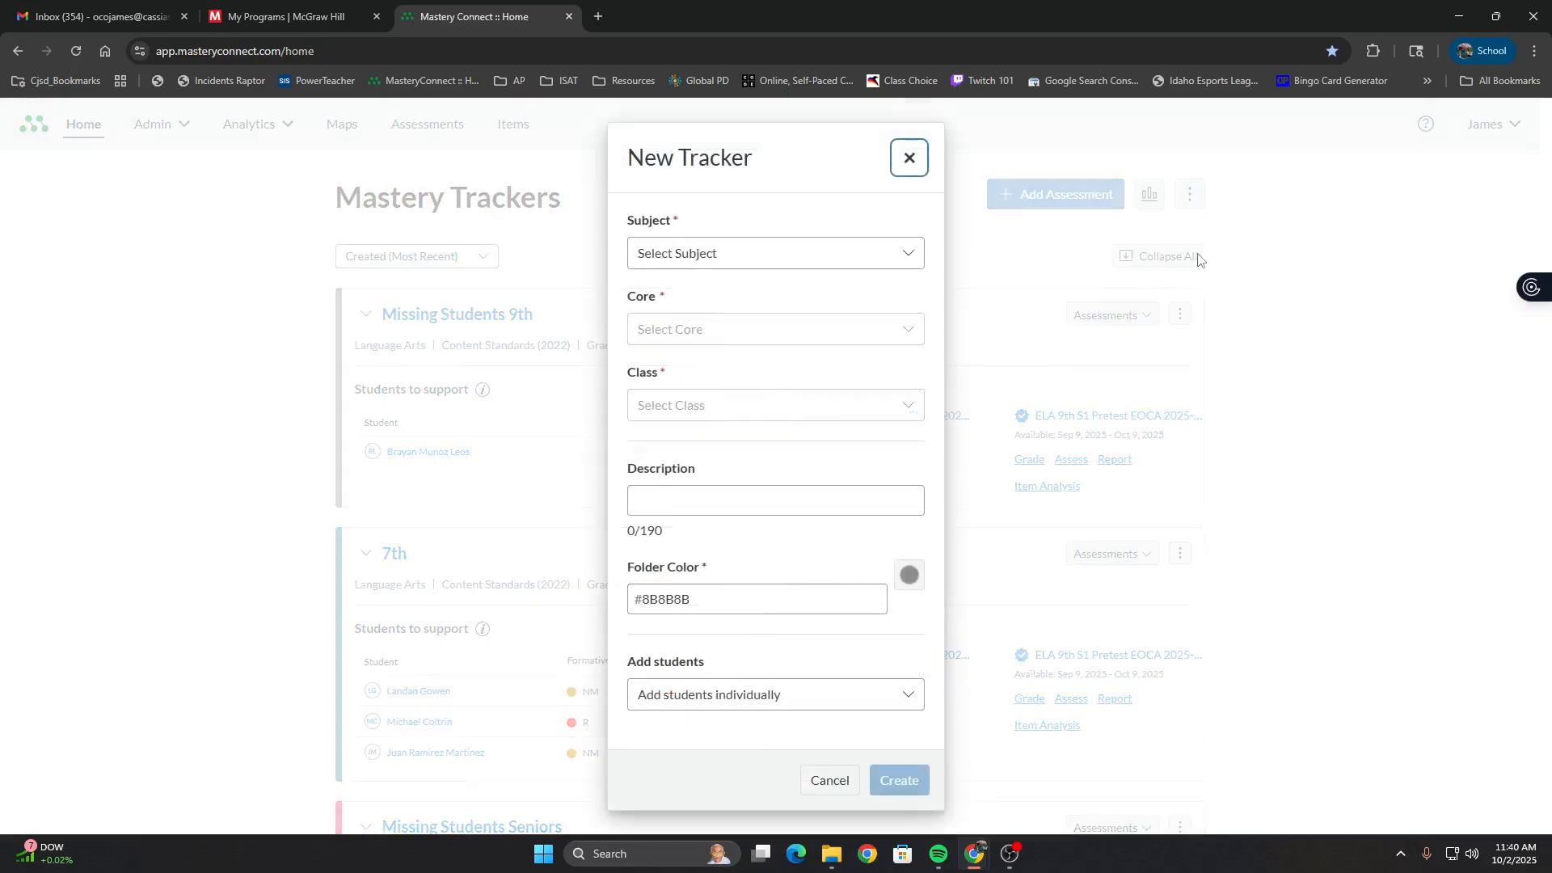
pyautogui.click(858, 255)
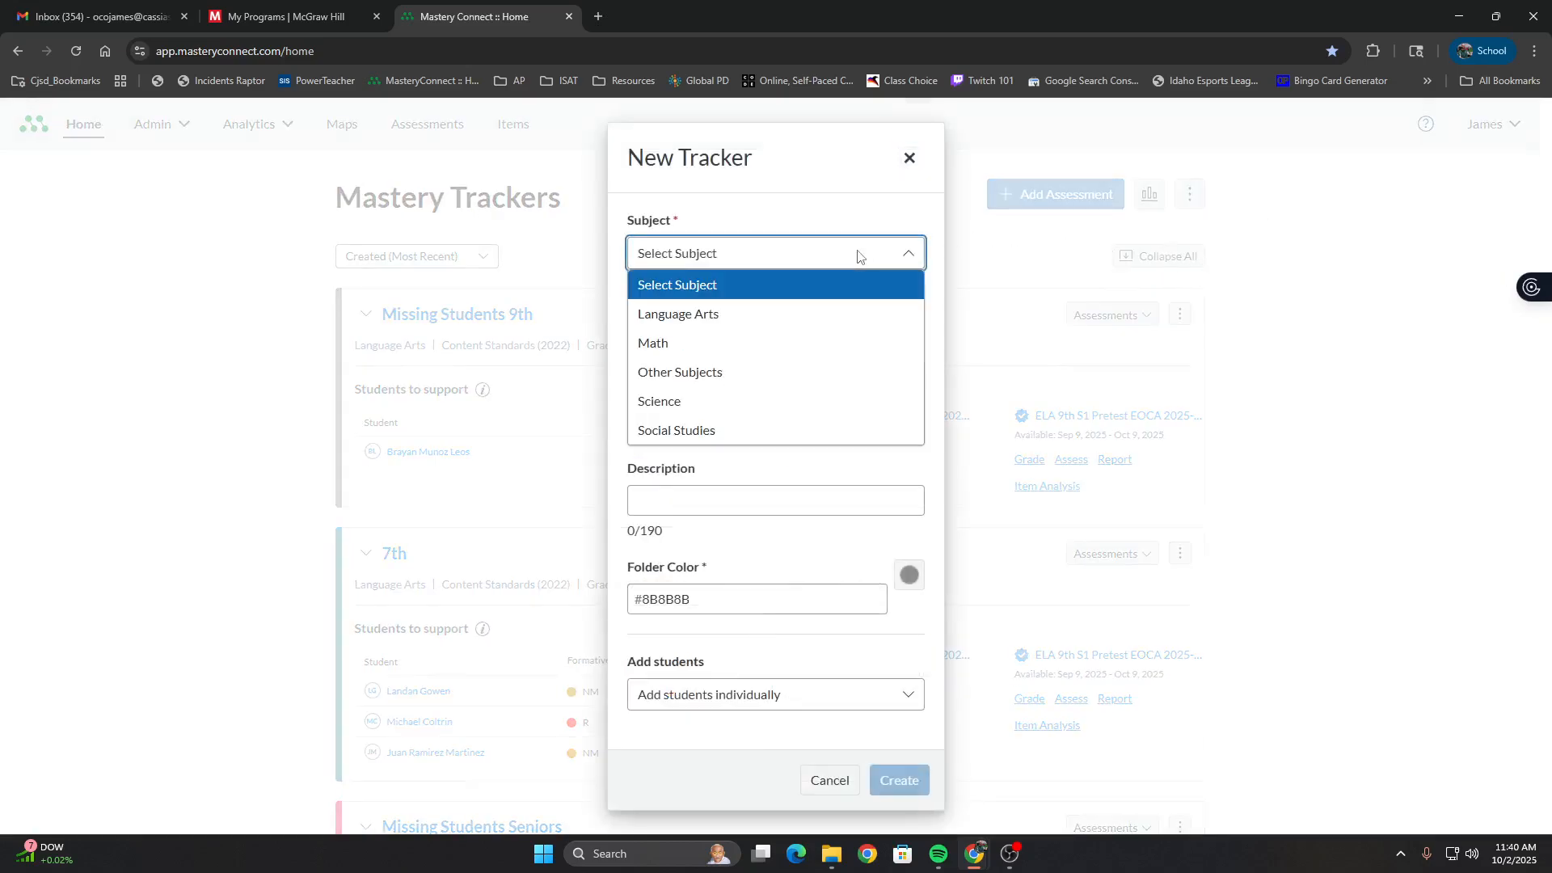
pyautogui.click(840, 319)
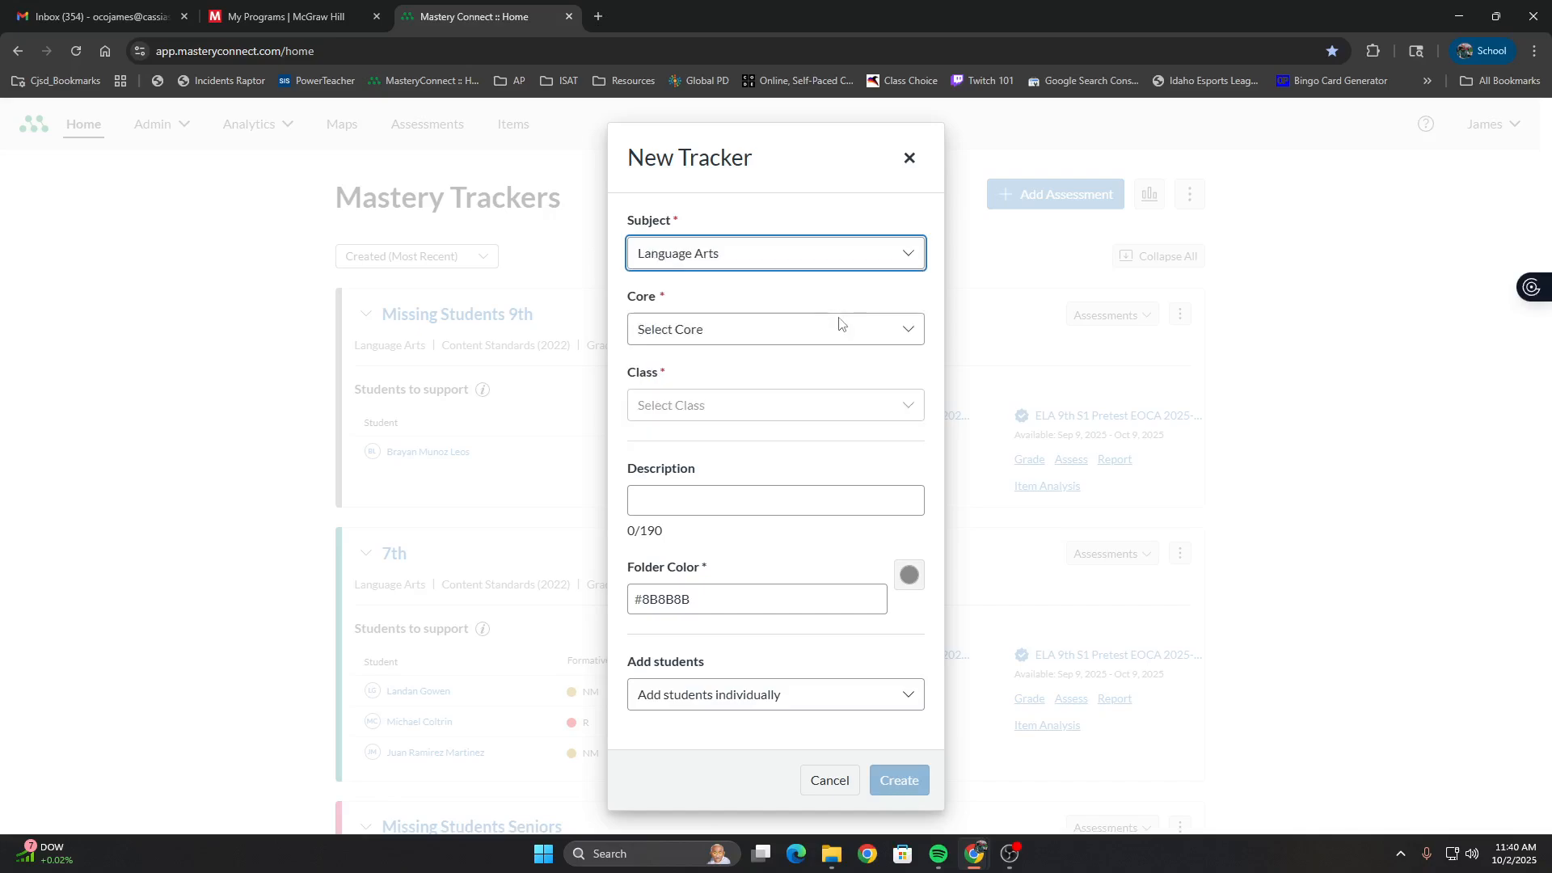
# Set the new tracker's core to ID: Content Standards (2022) and its class to Grades 11/12
pyautogui.click(837, 330)
pyautogui.scroll(-1, 831, 404)
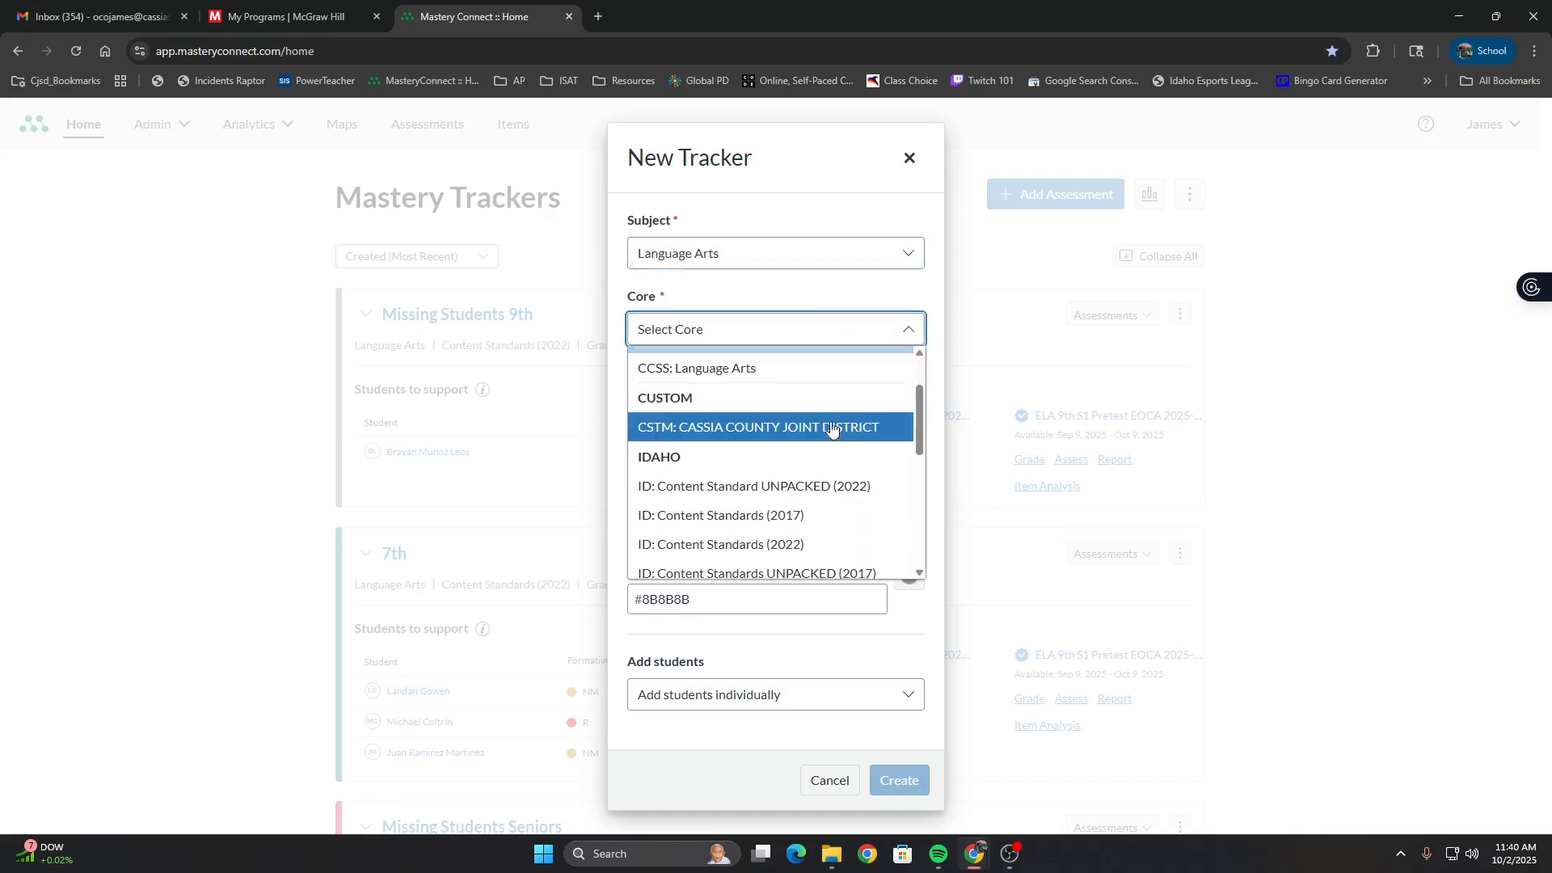
pyautogui.click(821, 544)
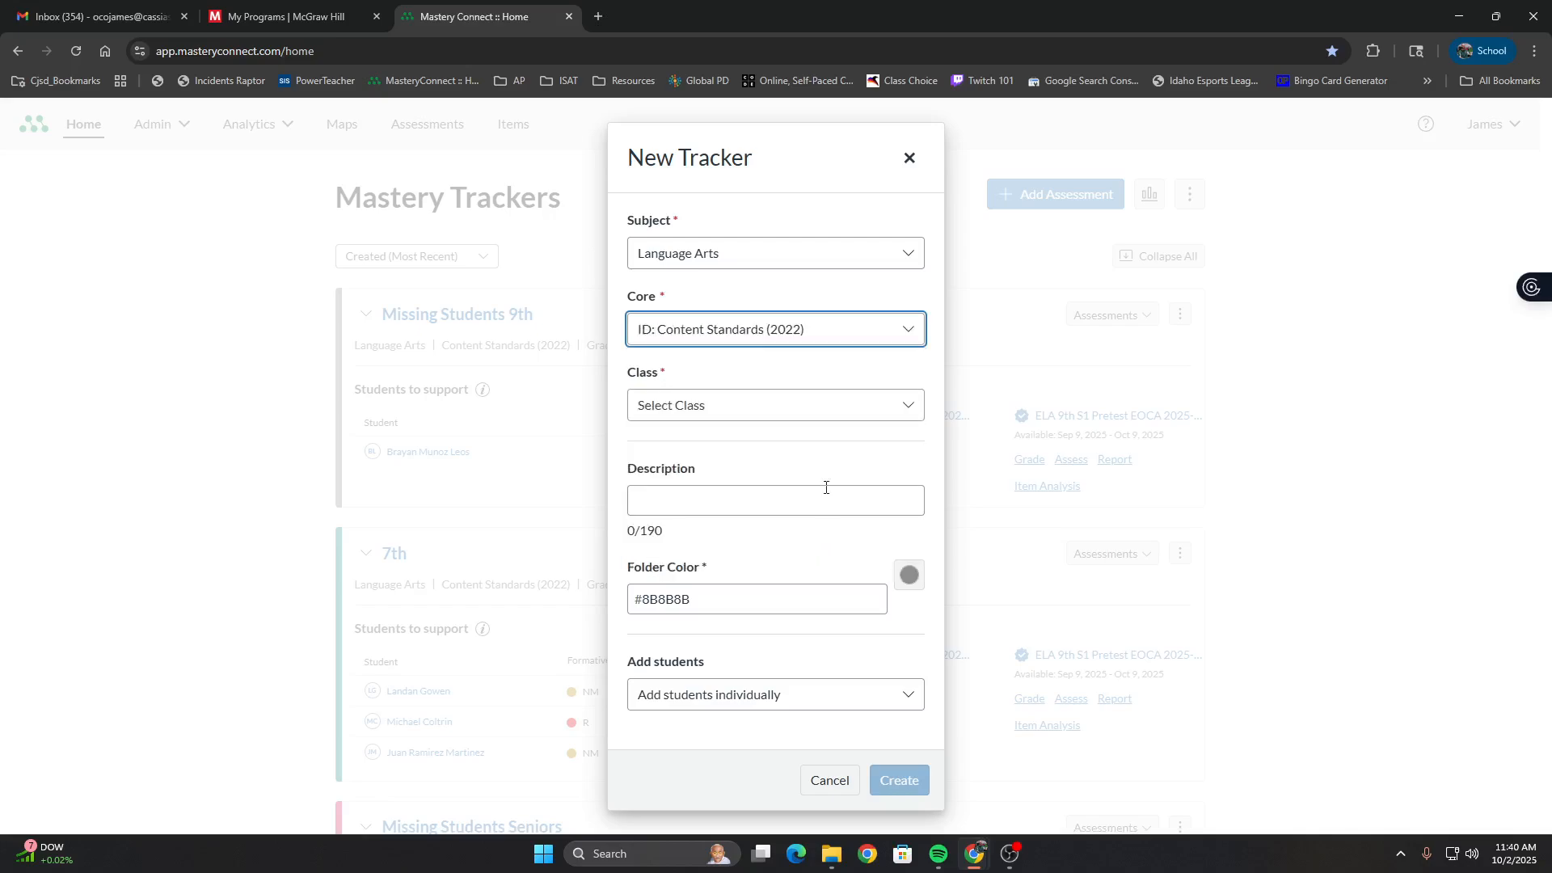
pyautogui.click(825, 410)
pyautogui.scroll(-2, 811, 513)
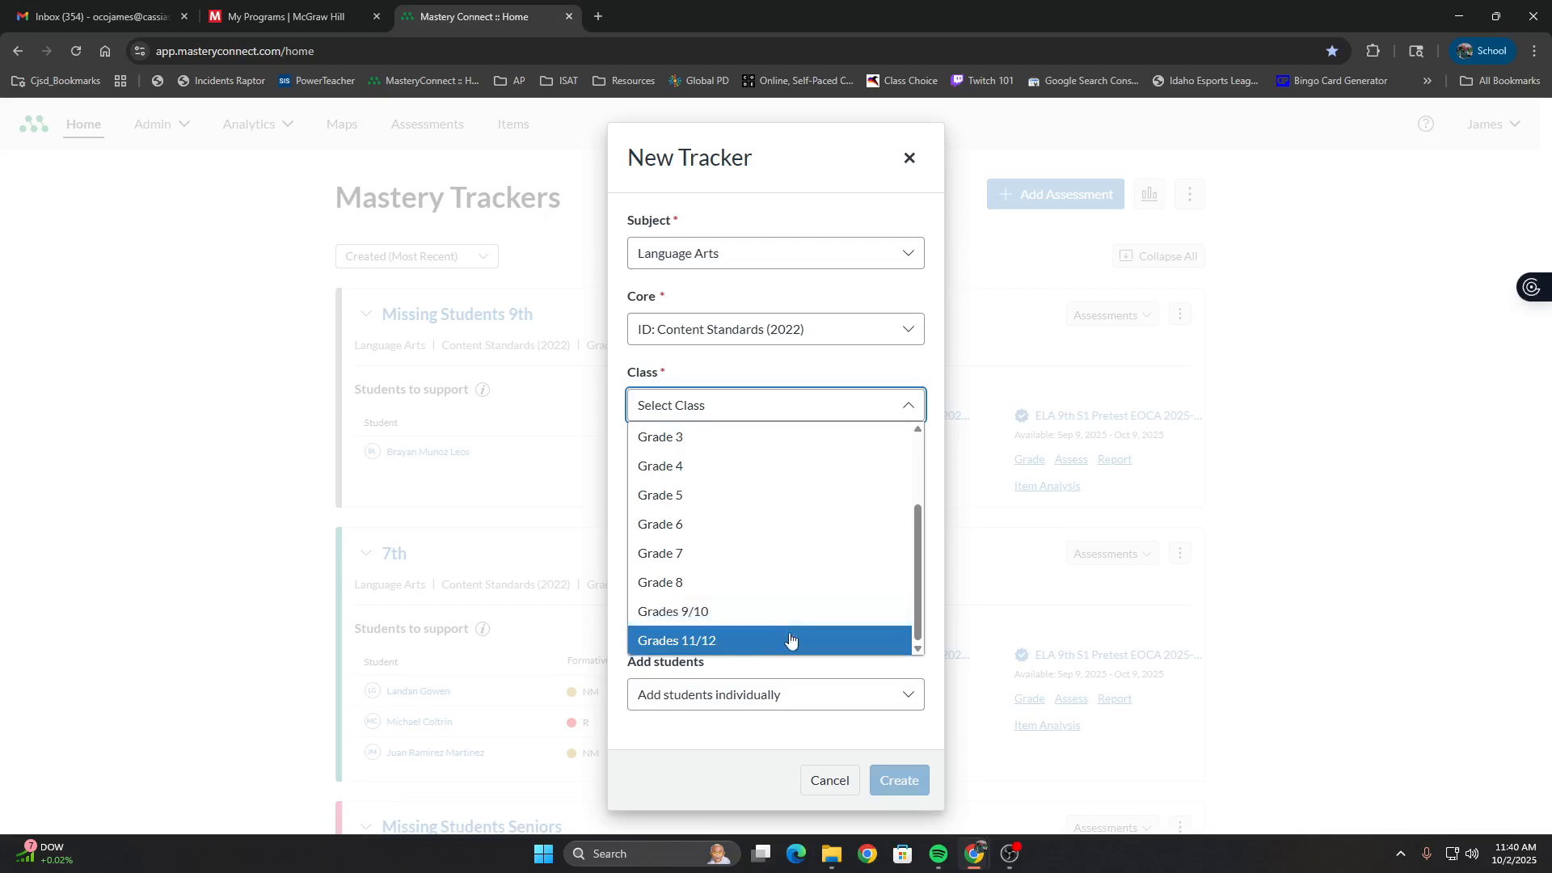
pyautogui.click(789, 640)
# Describe the tracker as "Fake 12th" and set its folder color to the red preset #EC041F
pyautogui.click(810, 506)
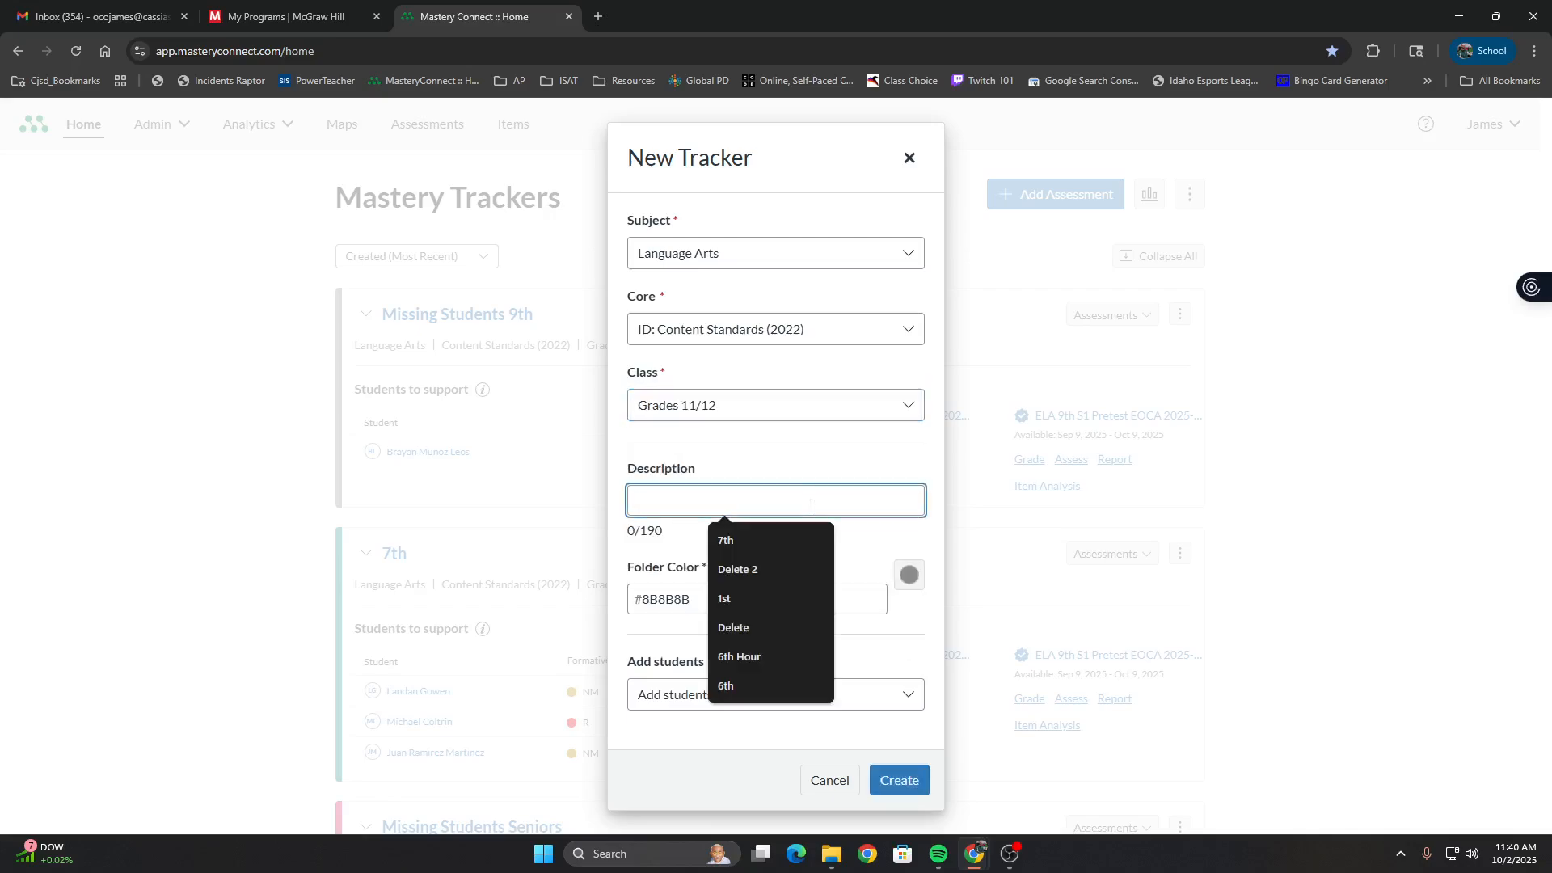
pyautogui.write('Fake')
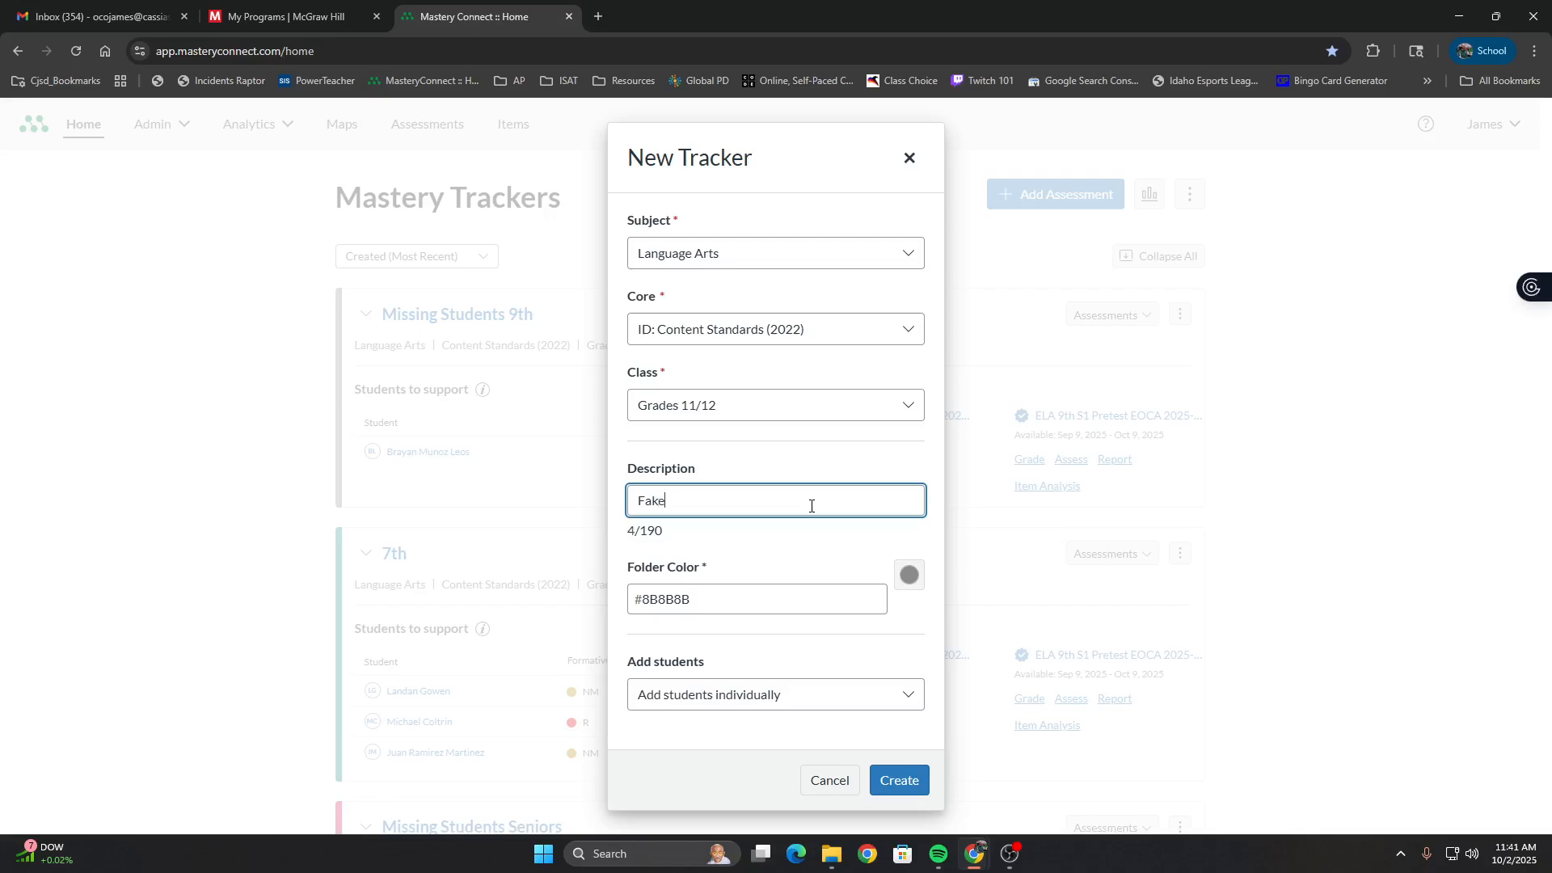
pyautogui.write(' 12th')
pyautogui.click(910, 574)
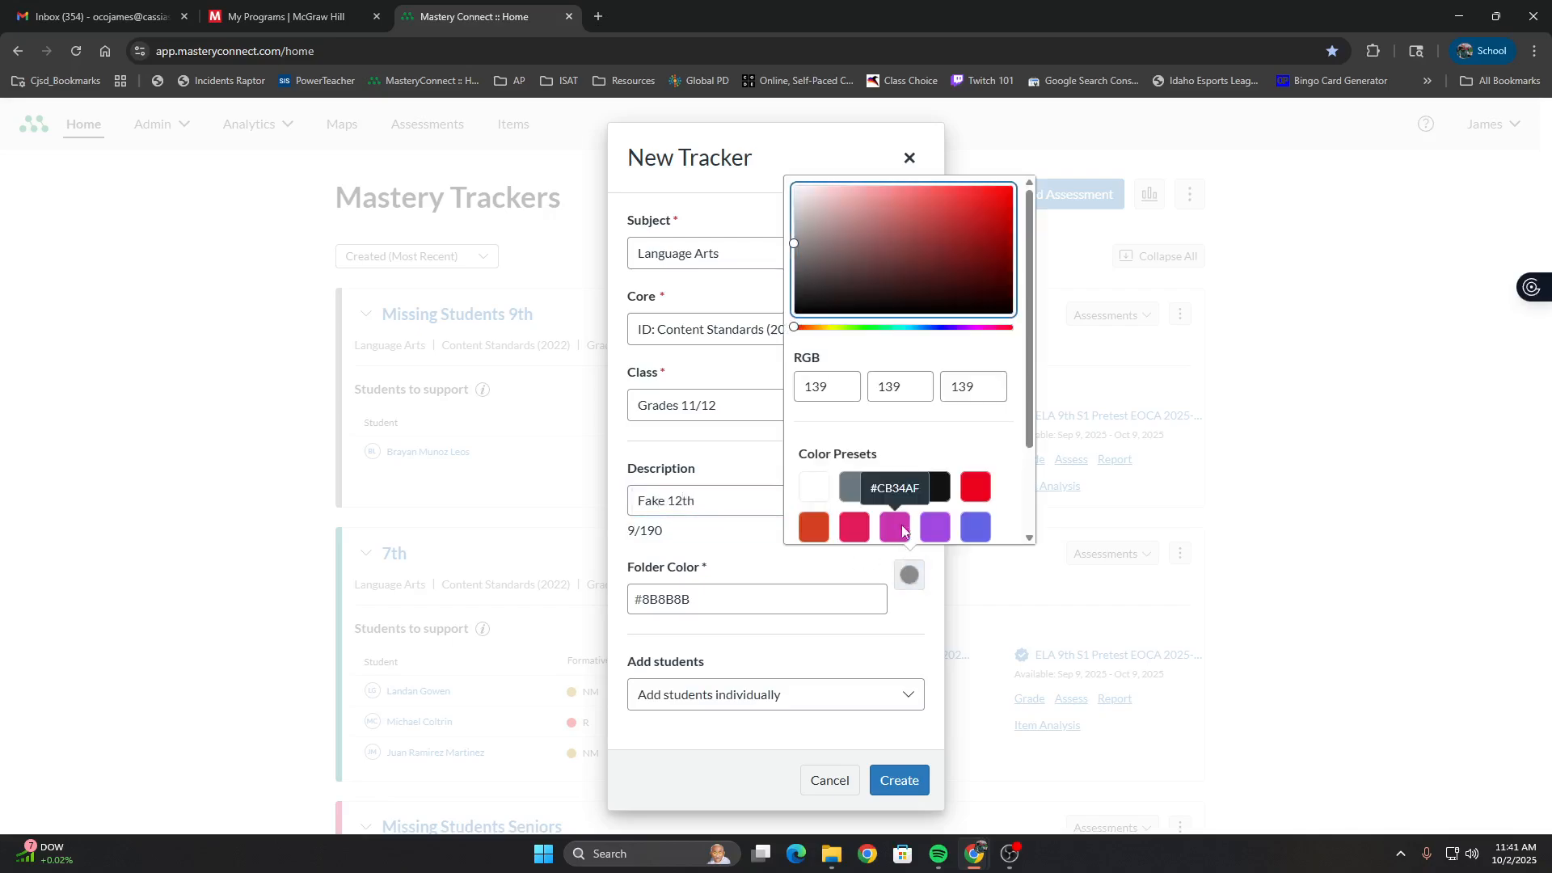
pyautogui.click(975, 486)
pyautogui.scroll(-2, 978, 485)
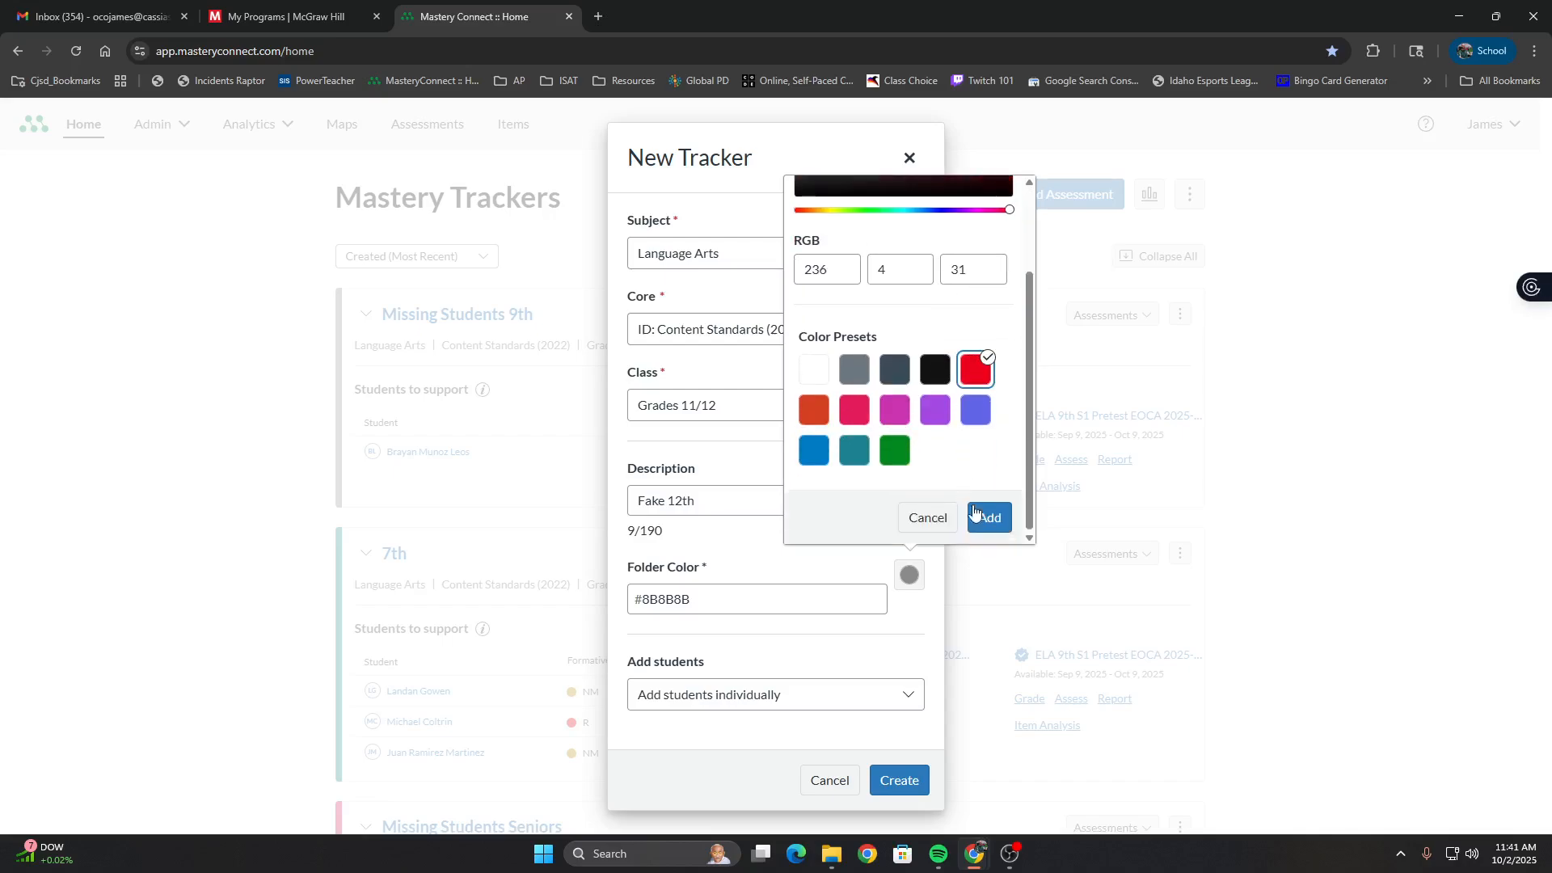
pyautogui.click(986, 517)
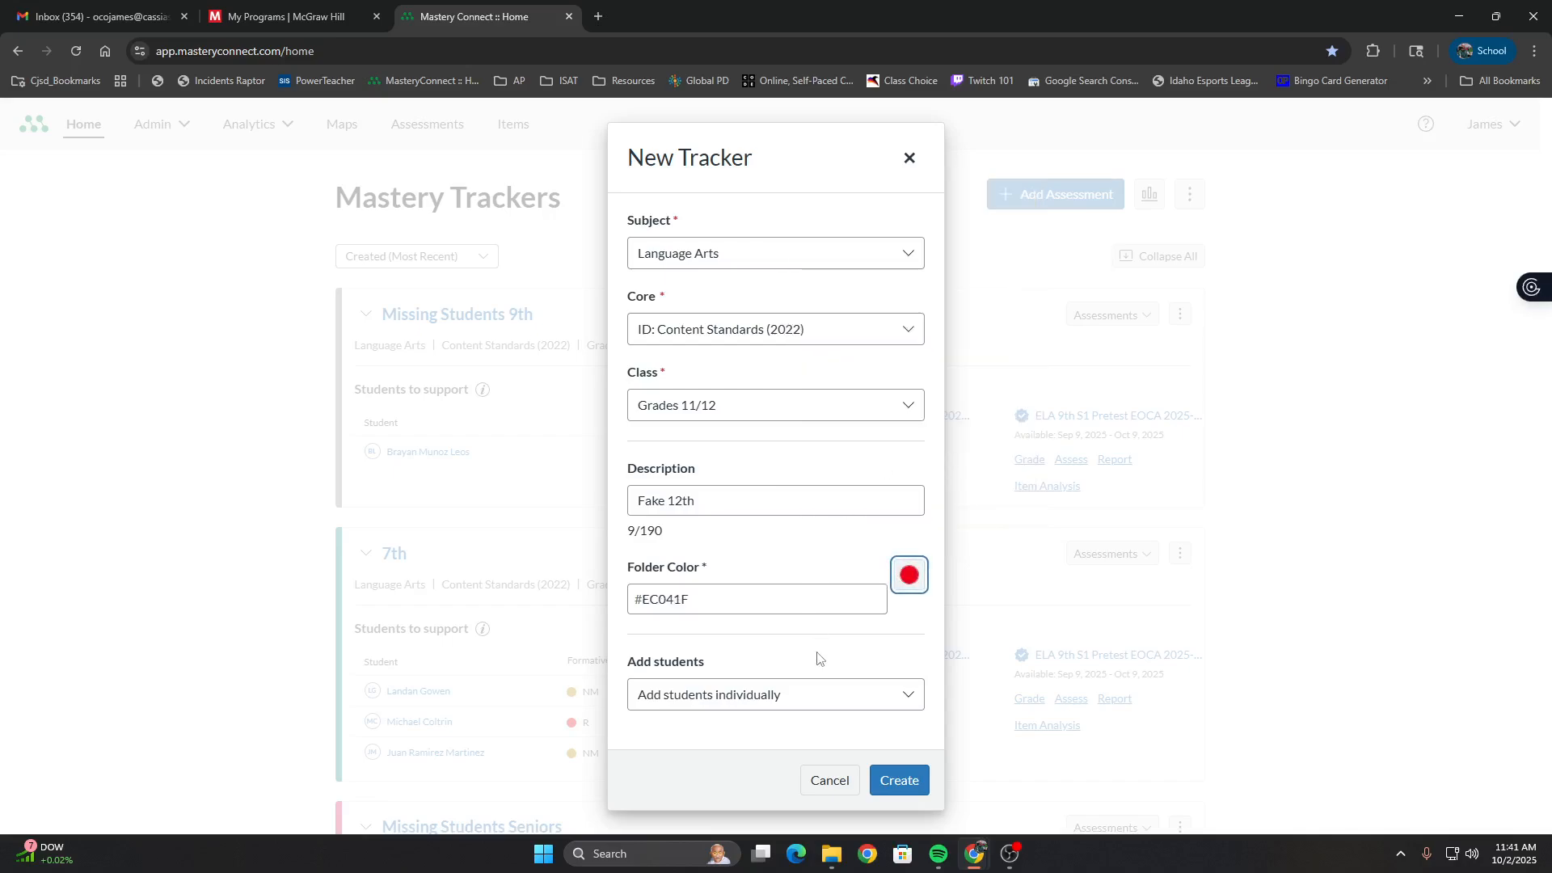
# Choose to import students from SIS using the first English 12 section 3(A-B) (31), and create the tracker
pyautogui.click(825, 703)
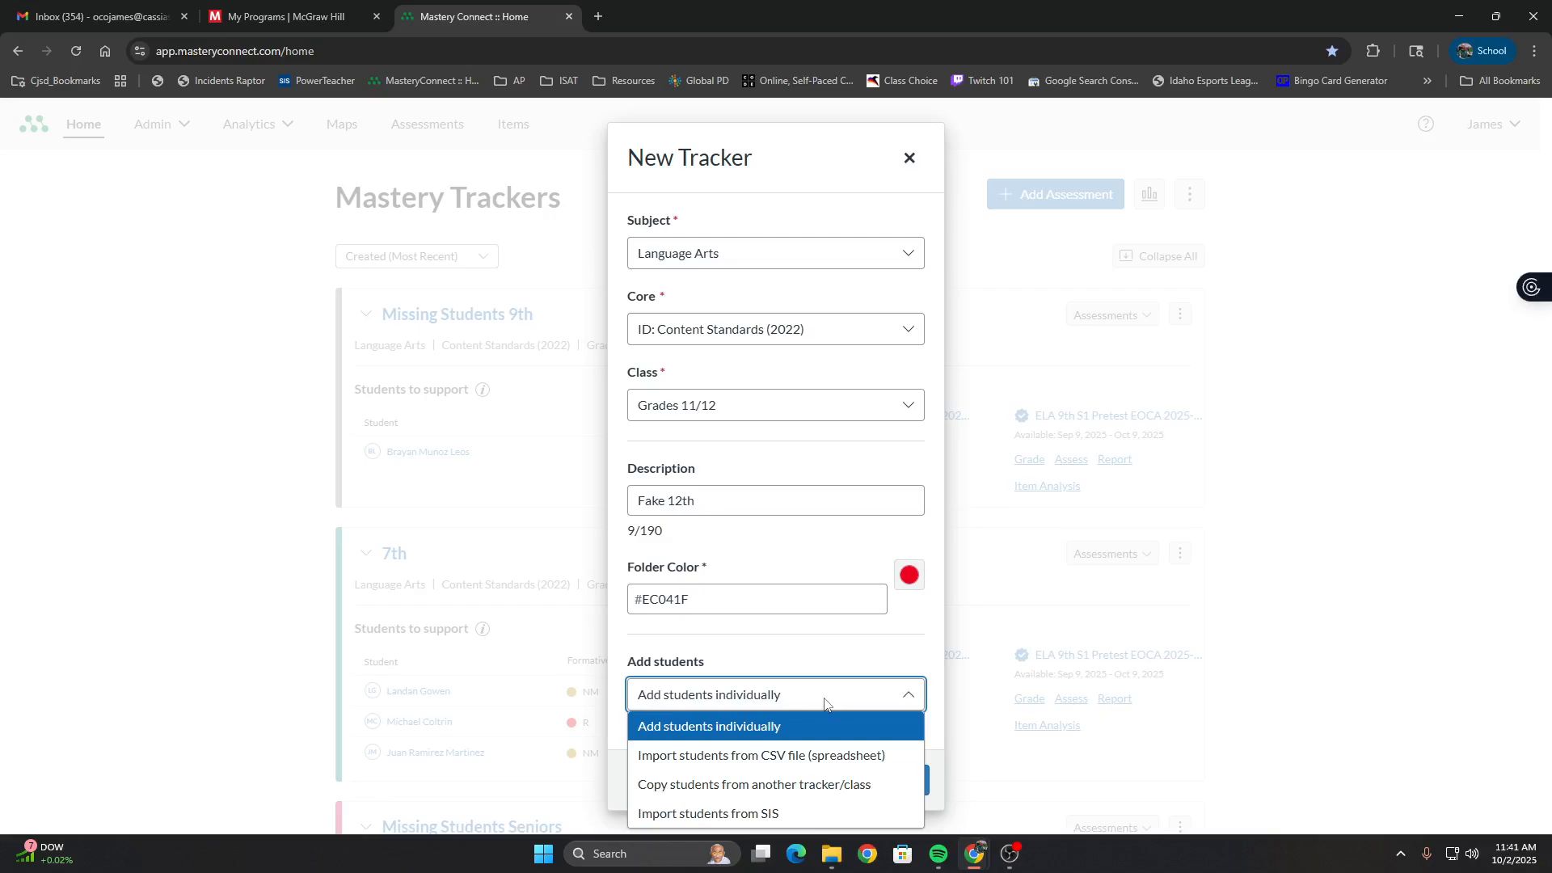
pyautogui.click(815, 810)
pyautogui.scroll(-1, 870, 631)
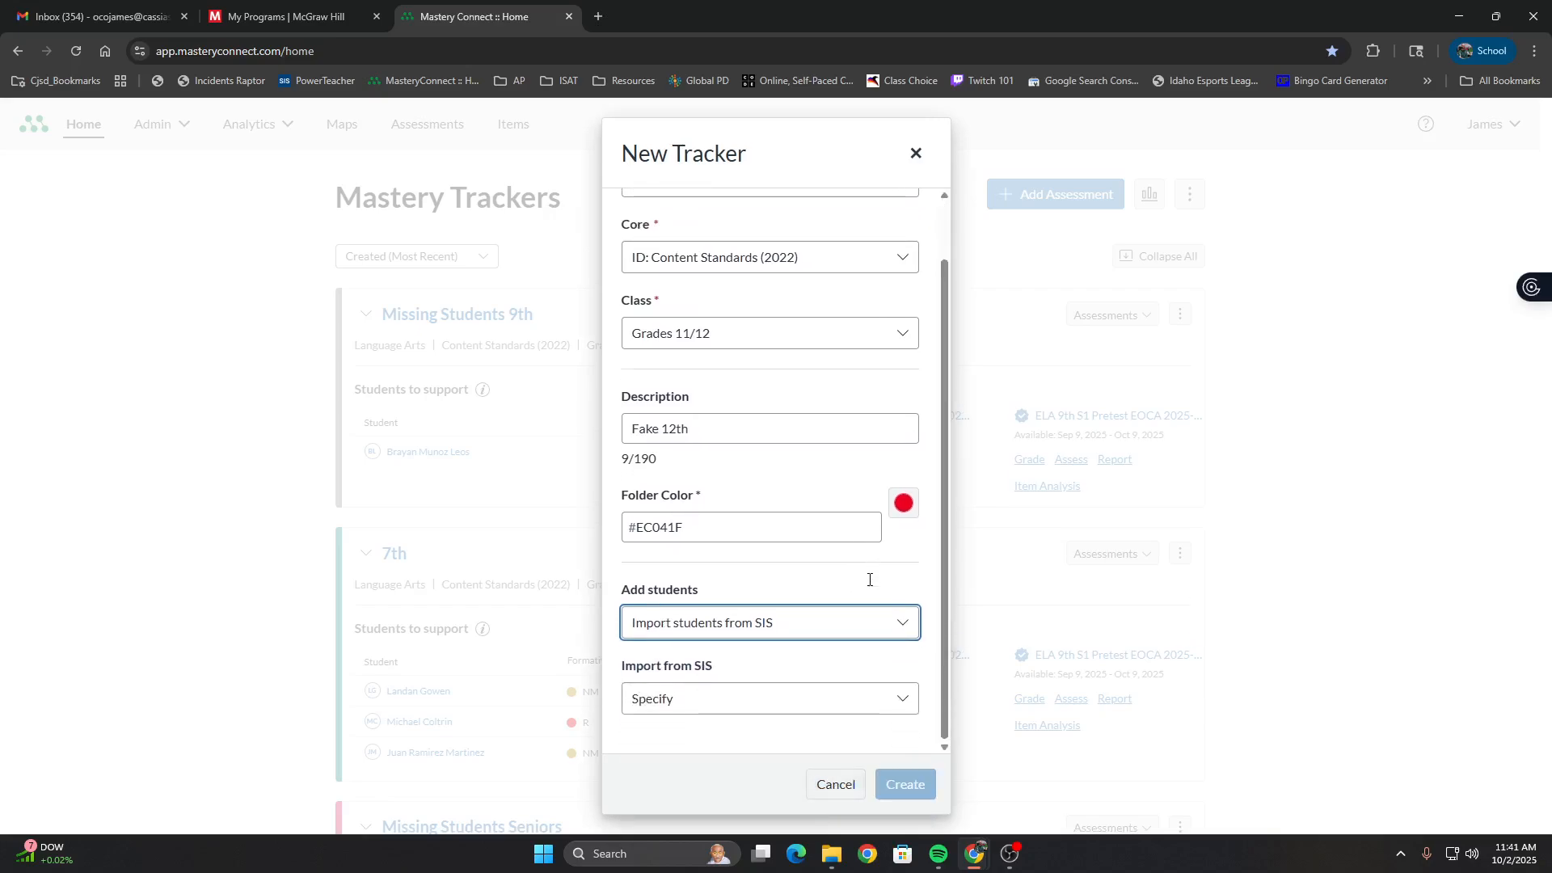
pyautogui.click(845, 713)
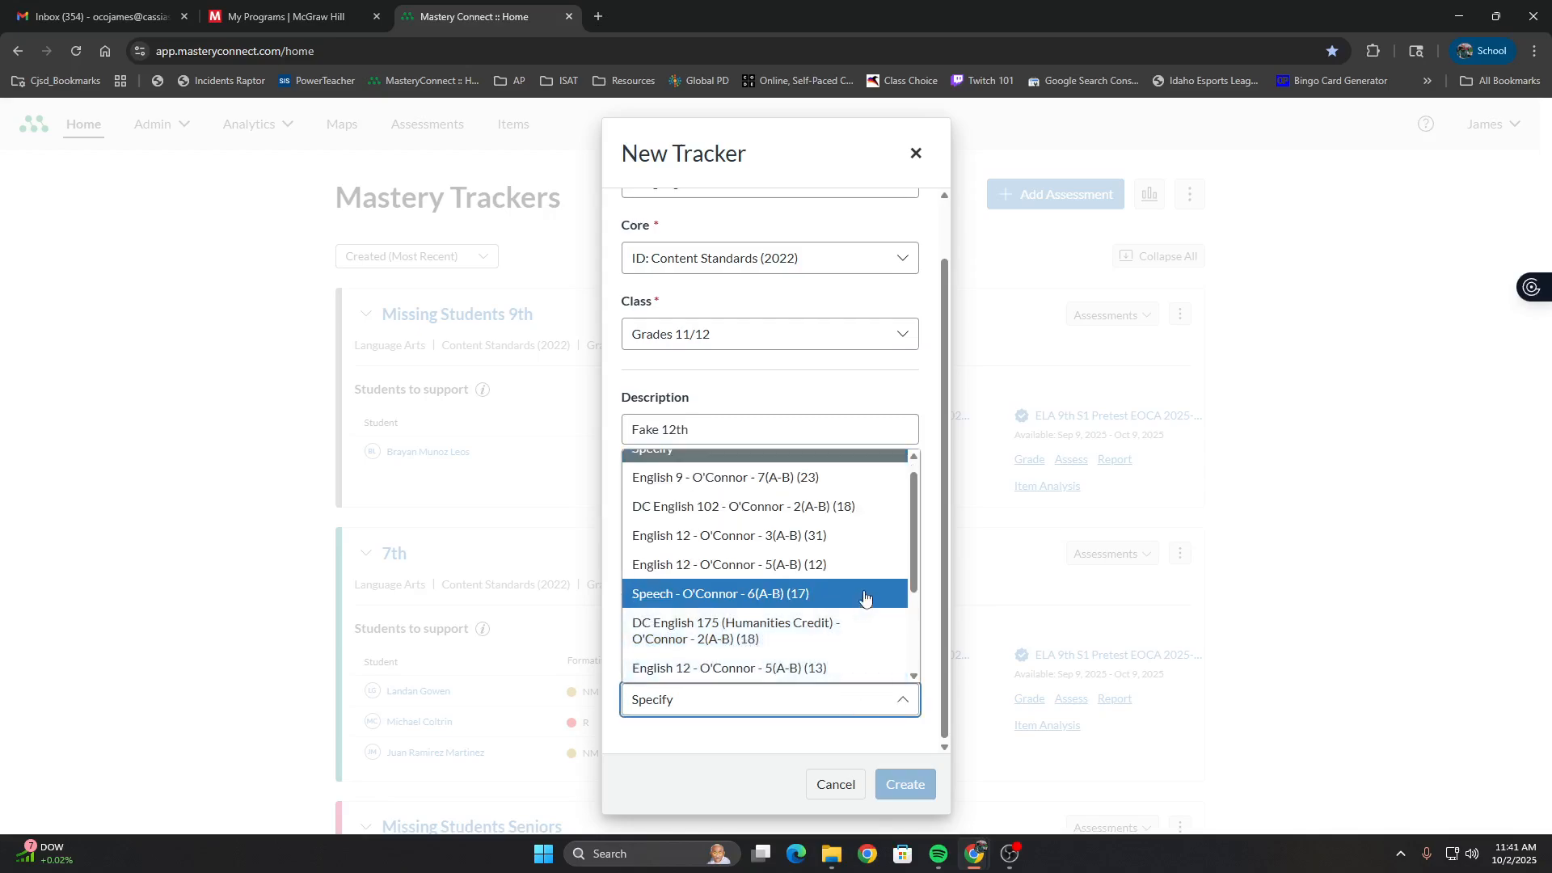
pyautogui.click(866, 549)
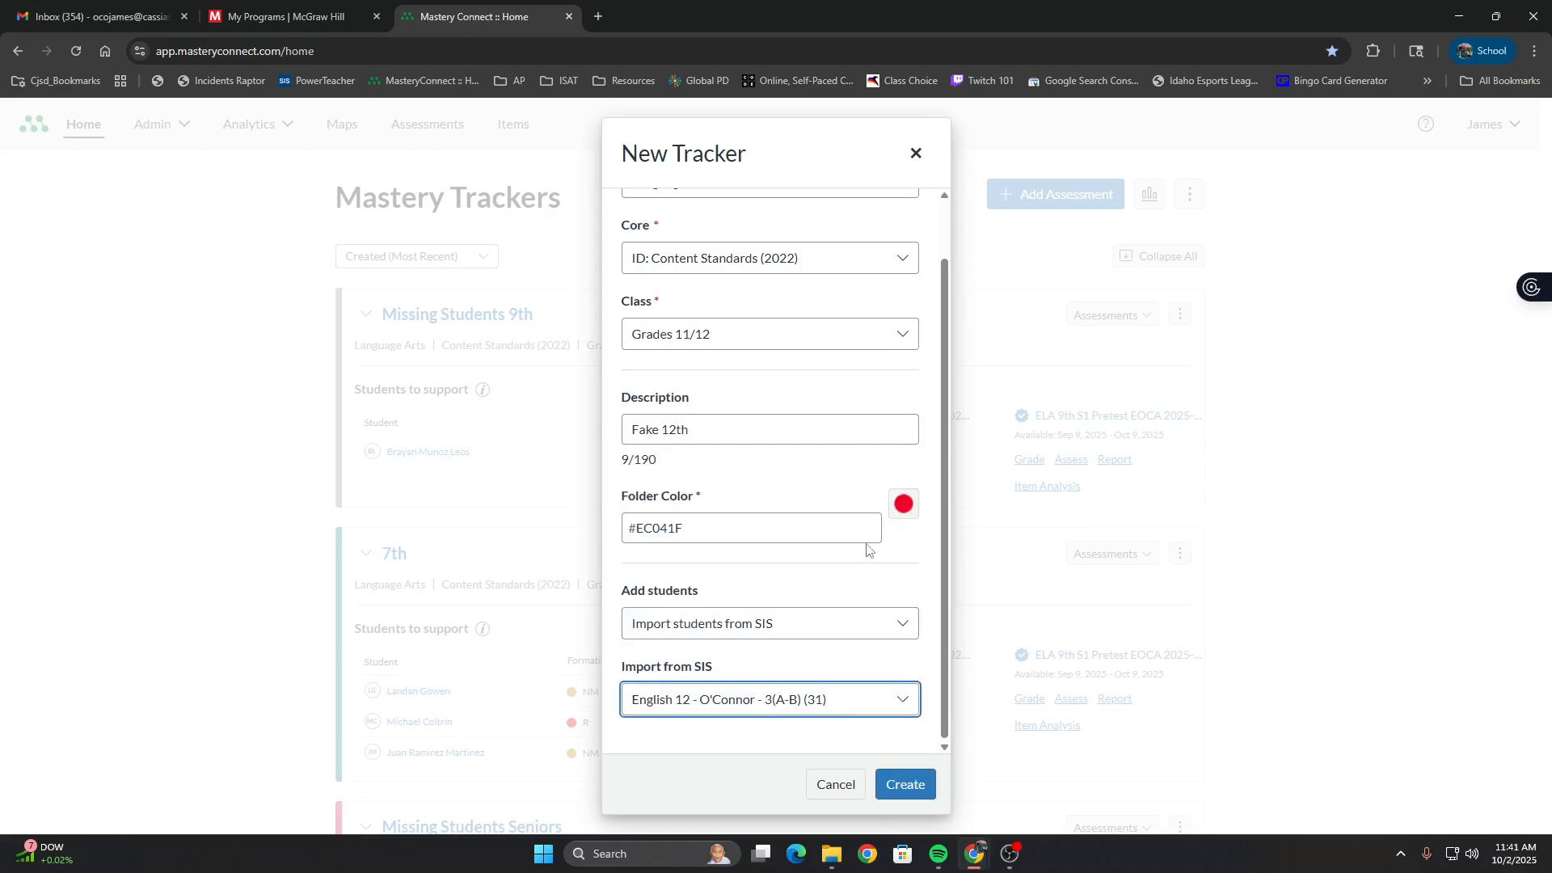
pyautogui.click(842, 706)
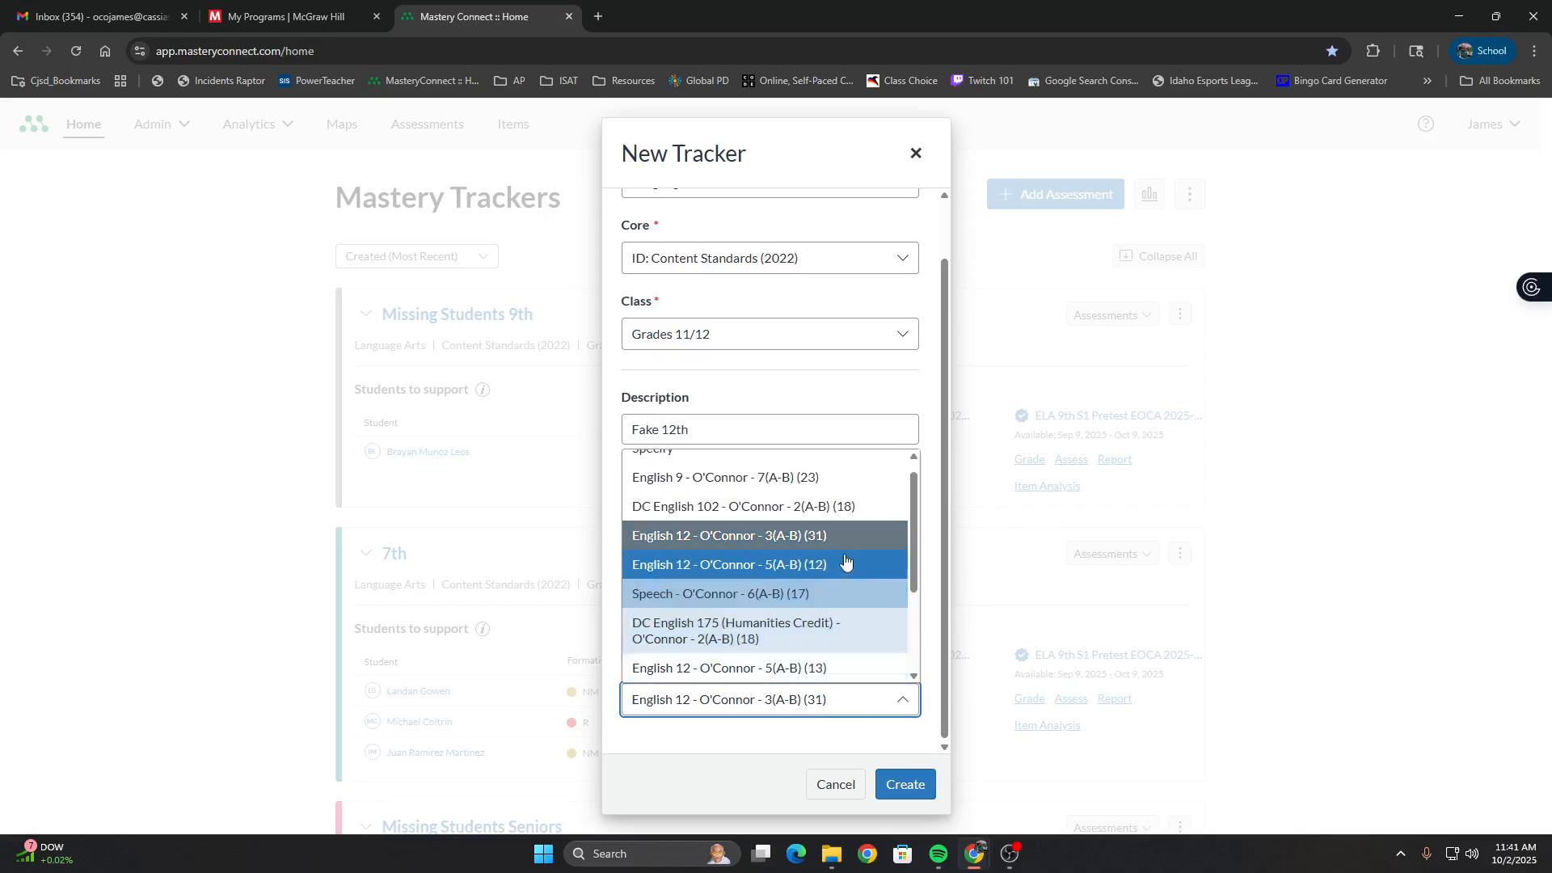
pyautogui.scroll(-1, 846, 550)
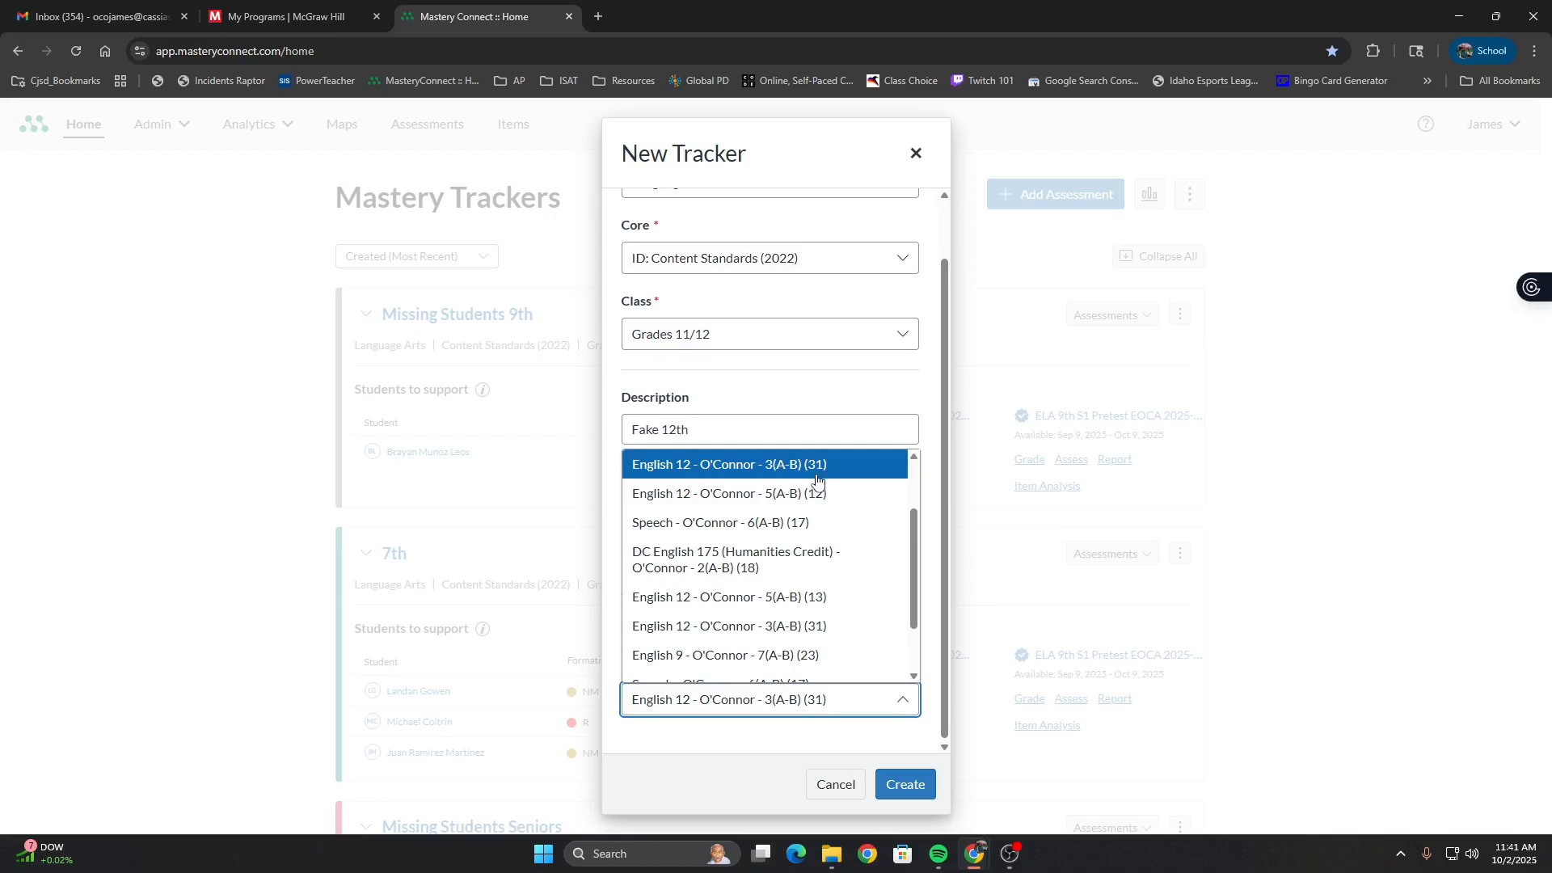
pyautogui.scroll(-1, 817, 501)
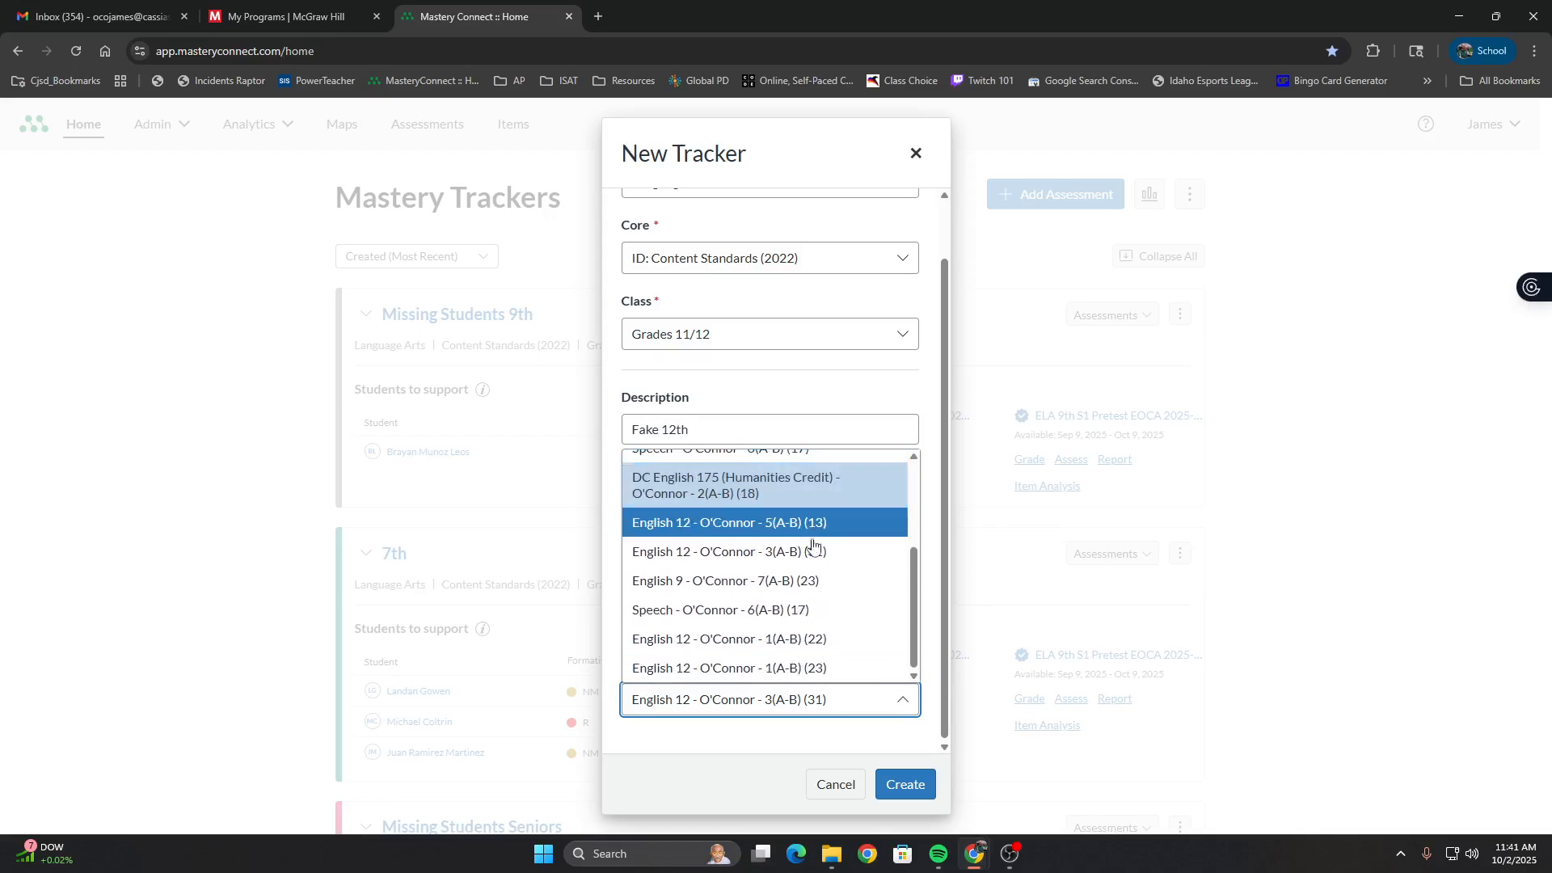
pyautogui.scroll(1, 804, 548)
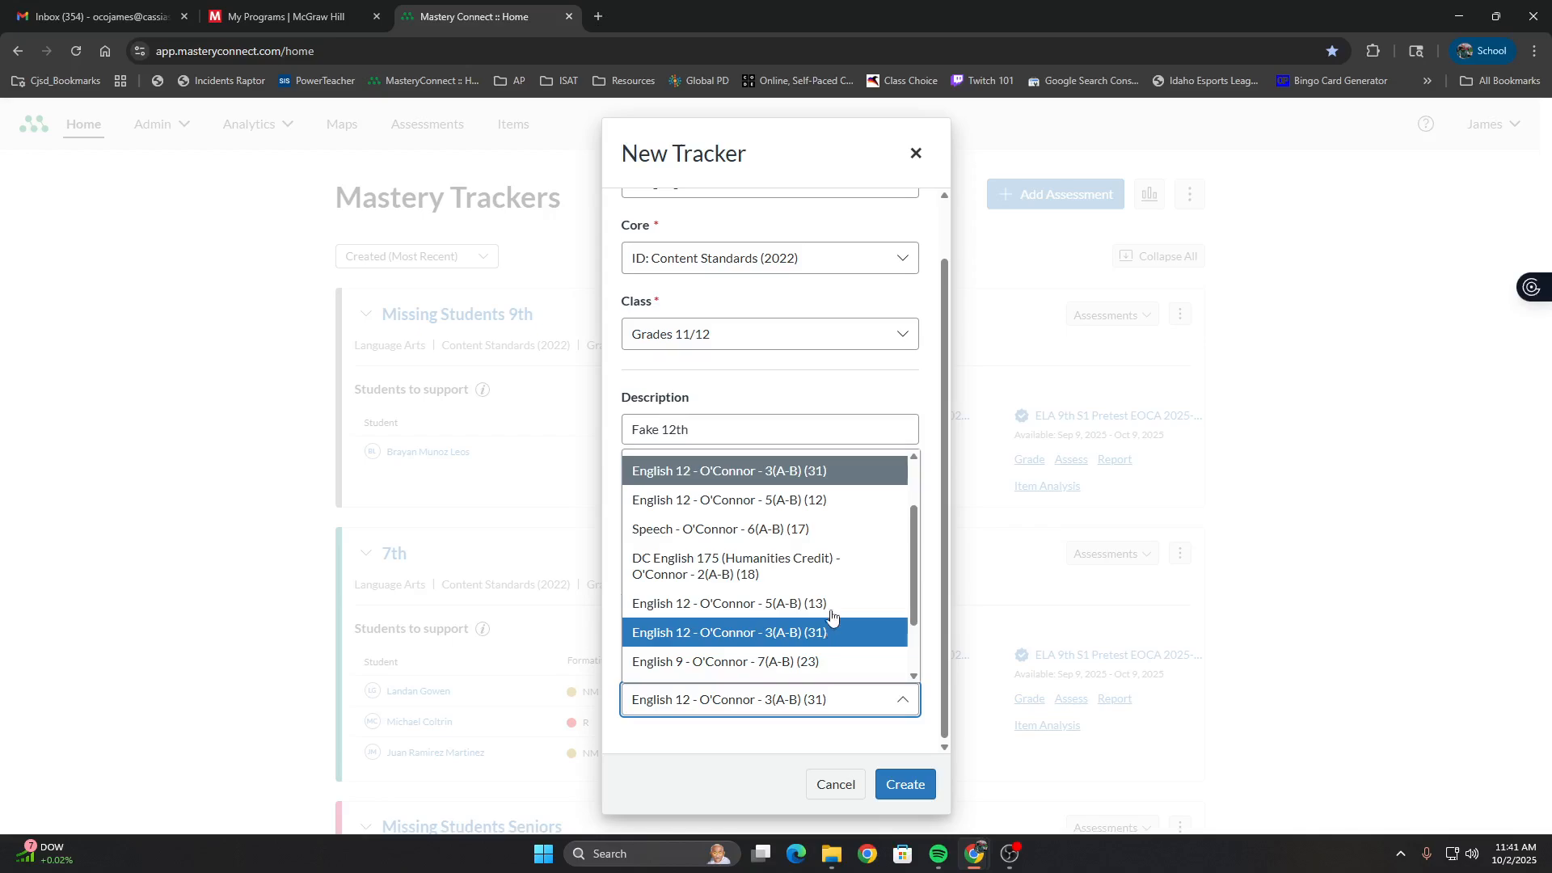
pyautogui.click(851, 472)
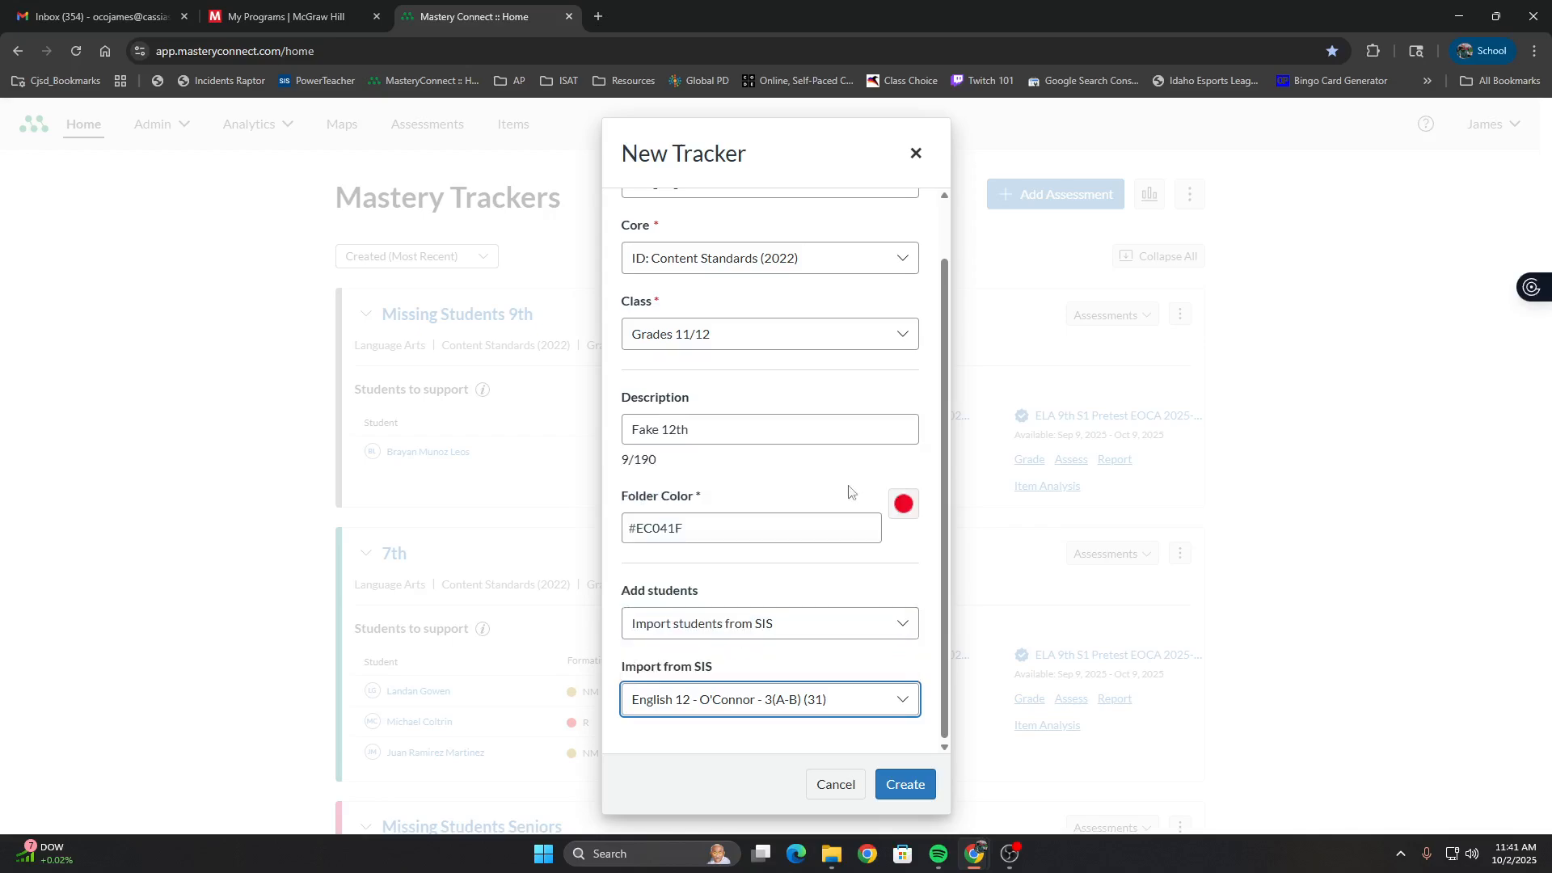
pyautogui.click(910, 783)
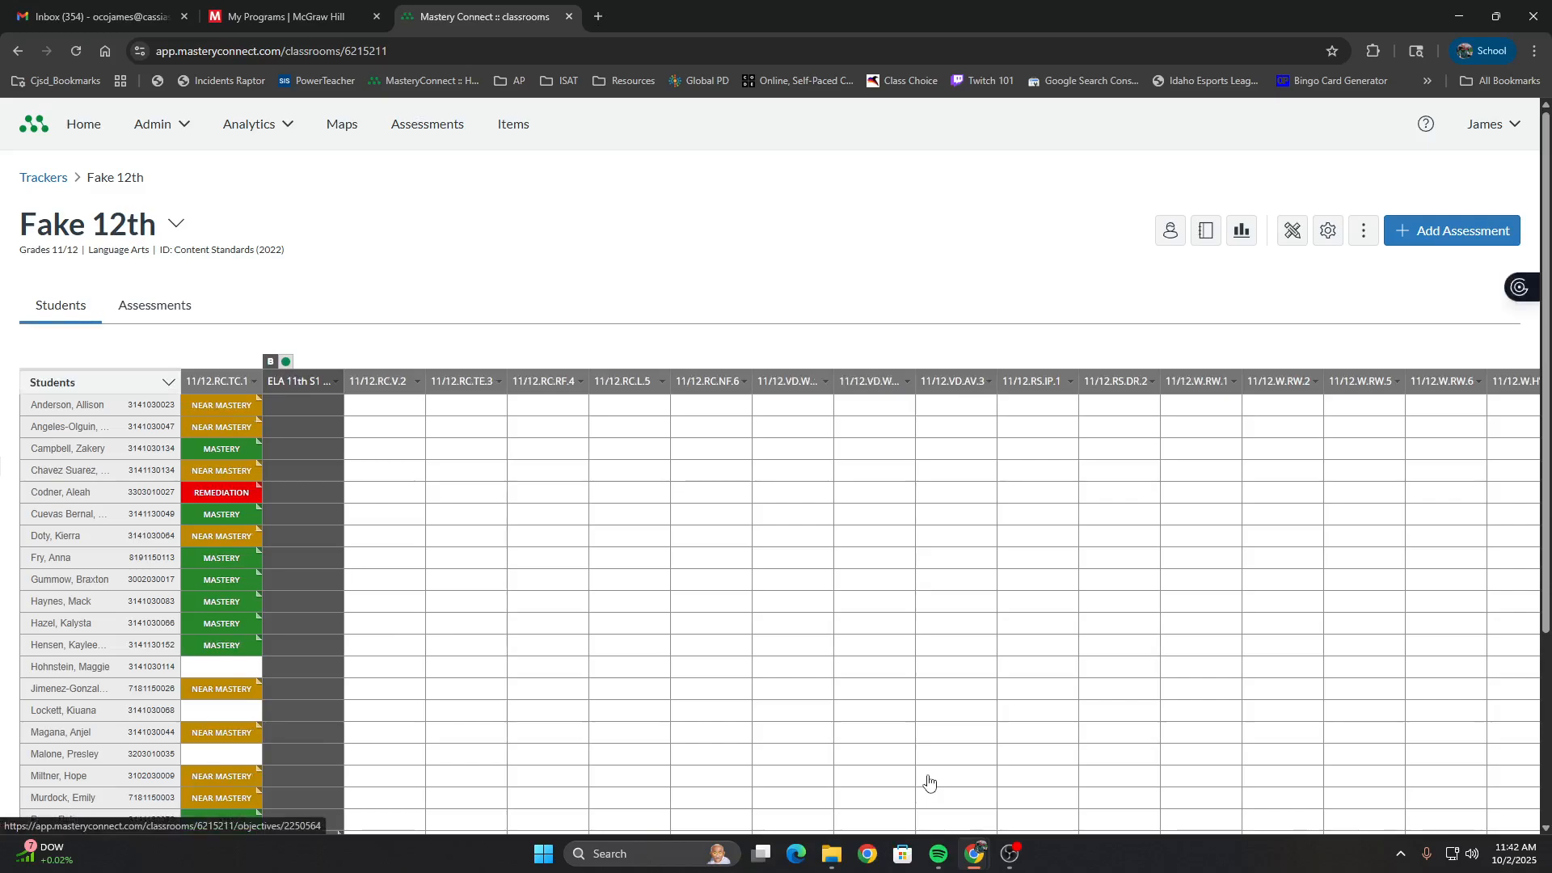
# Look over the Fake 12th tracker's student results across its standards, down to the totals row
pyautogui.click(906, 381)
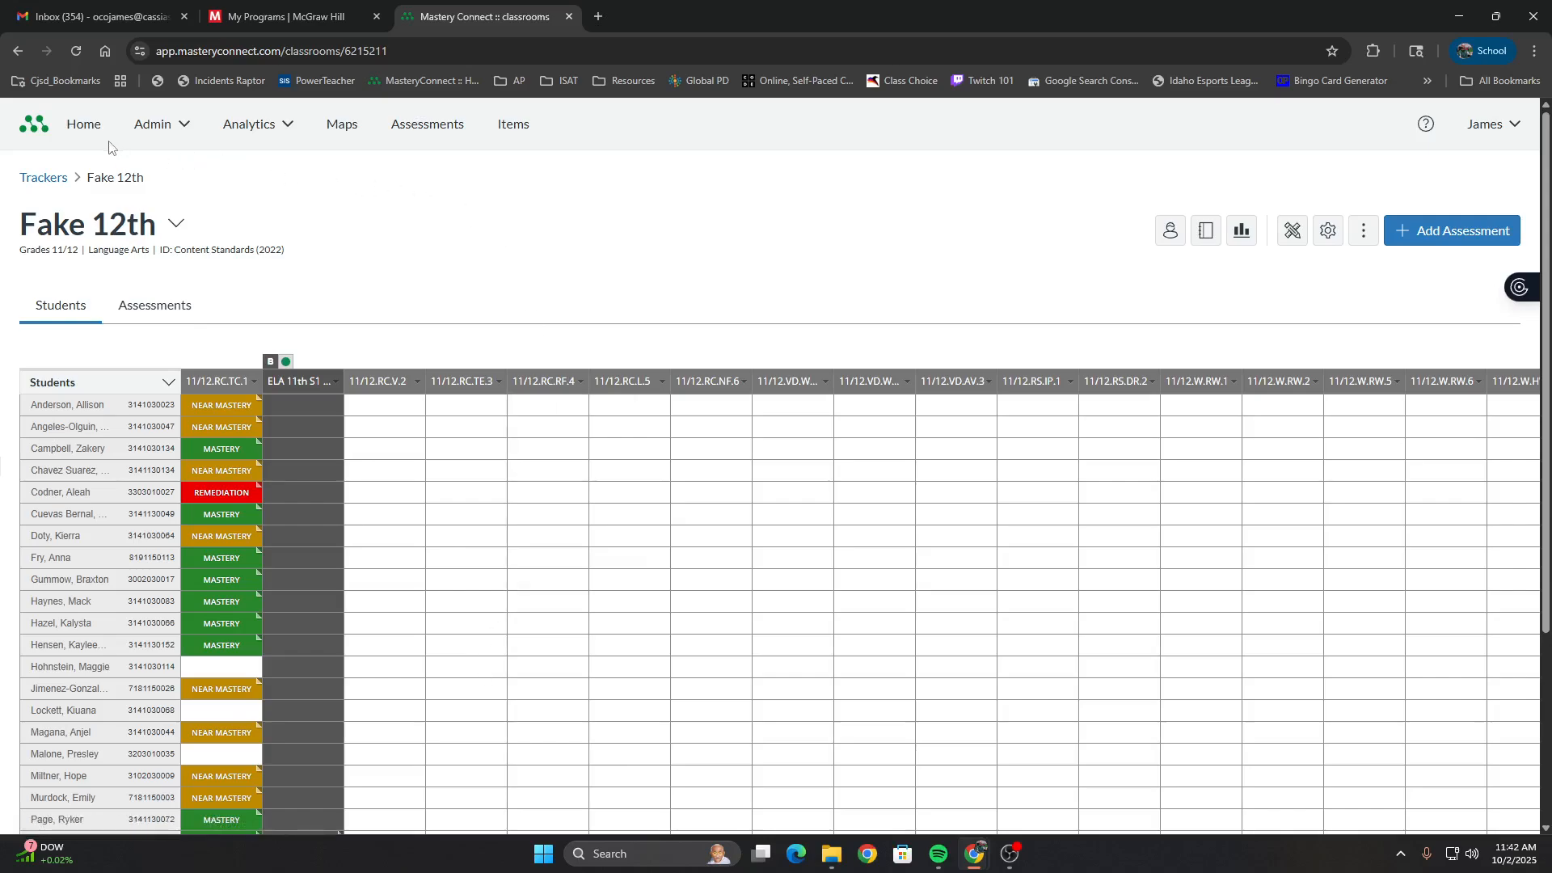
pyautogui.moveTo(313, 392)
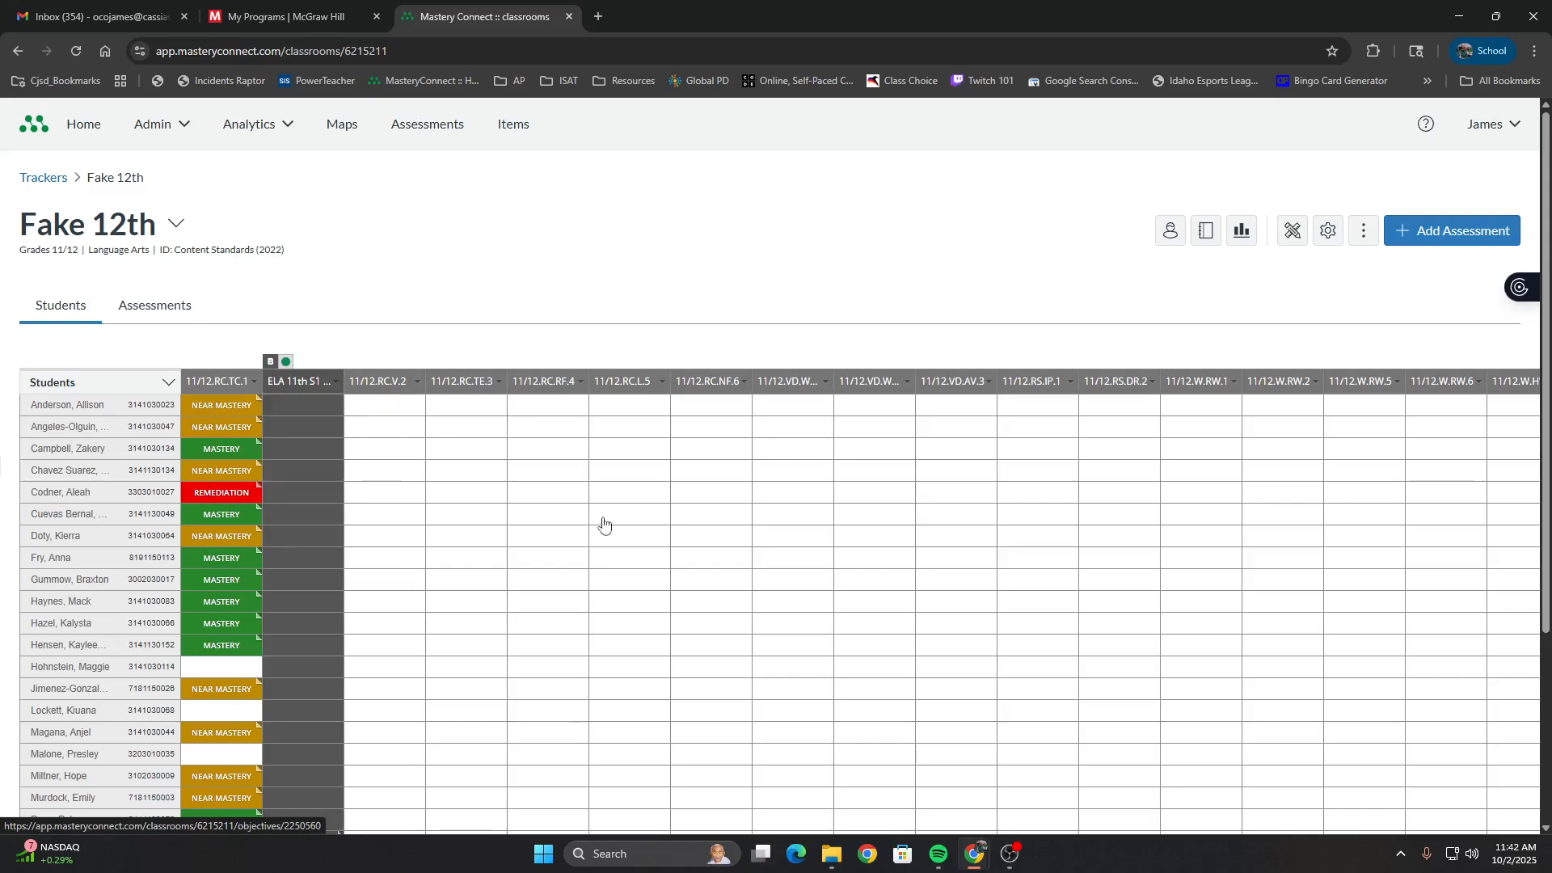
pyautogui.scroll(-3, 776, 788)
pyautogui.moveTo(759, 800); pyautogui.dragTo(711, 780)
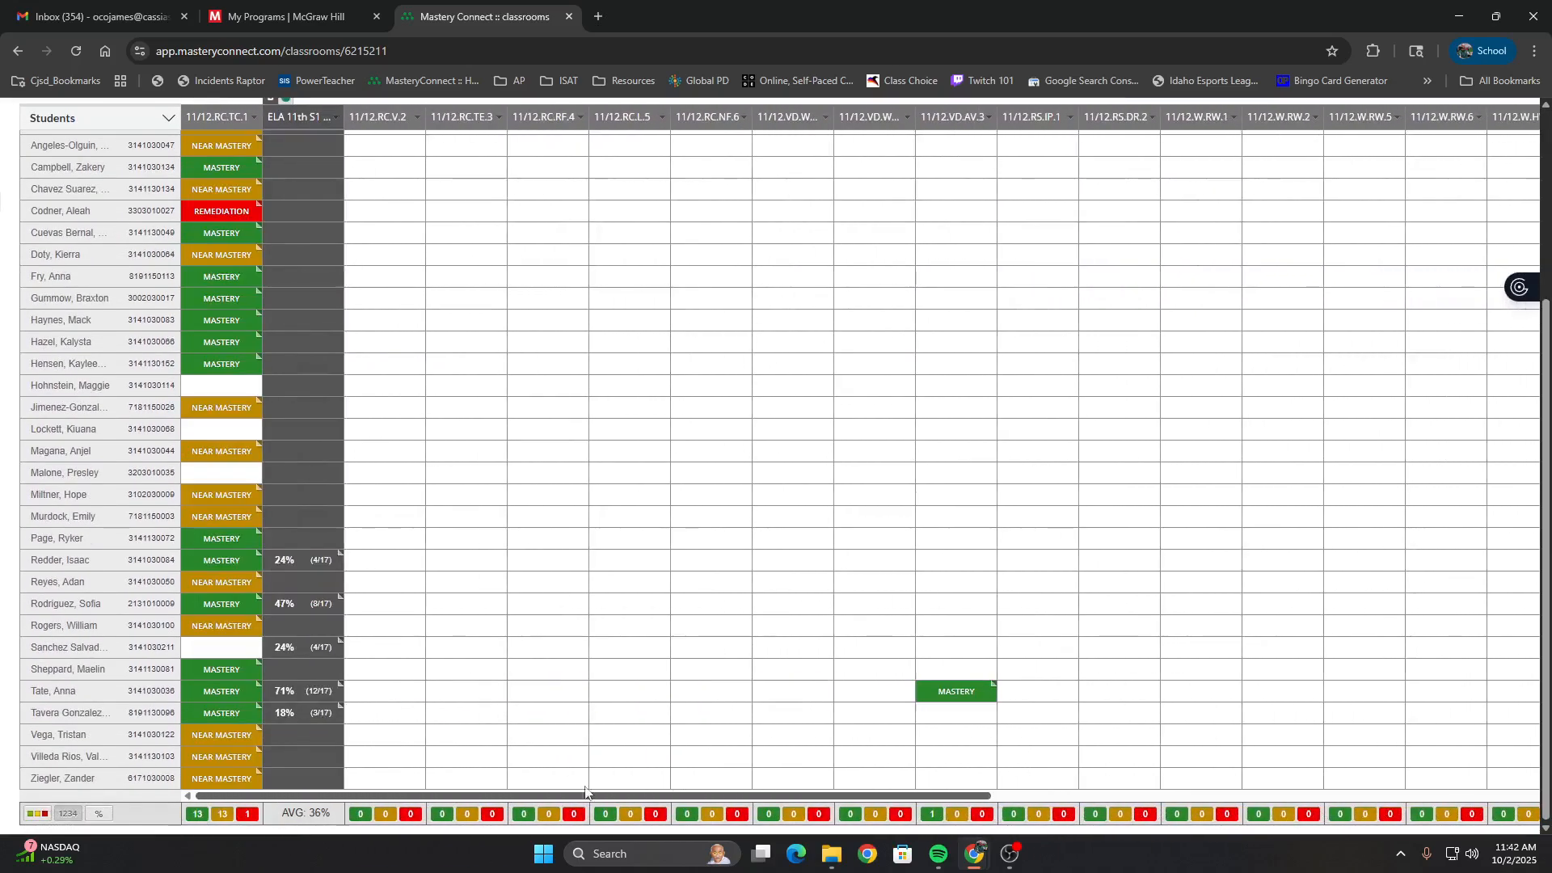
pyautogui.scroll(3, 623, 661)
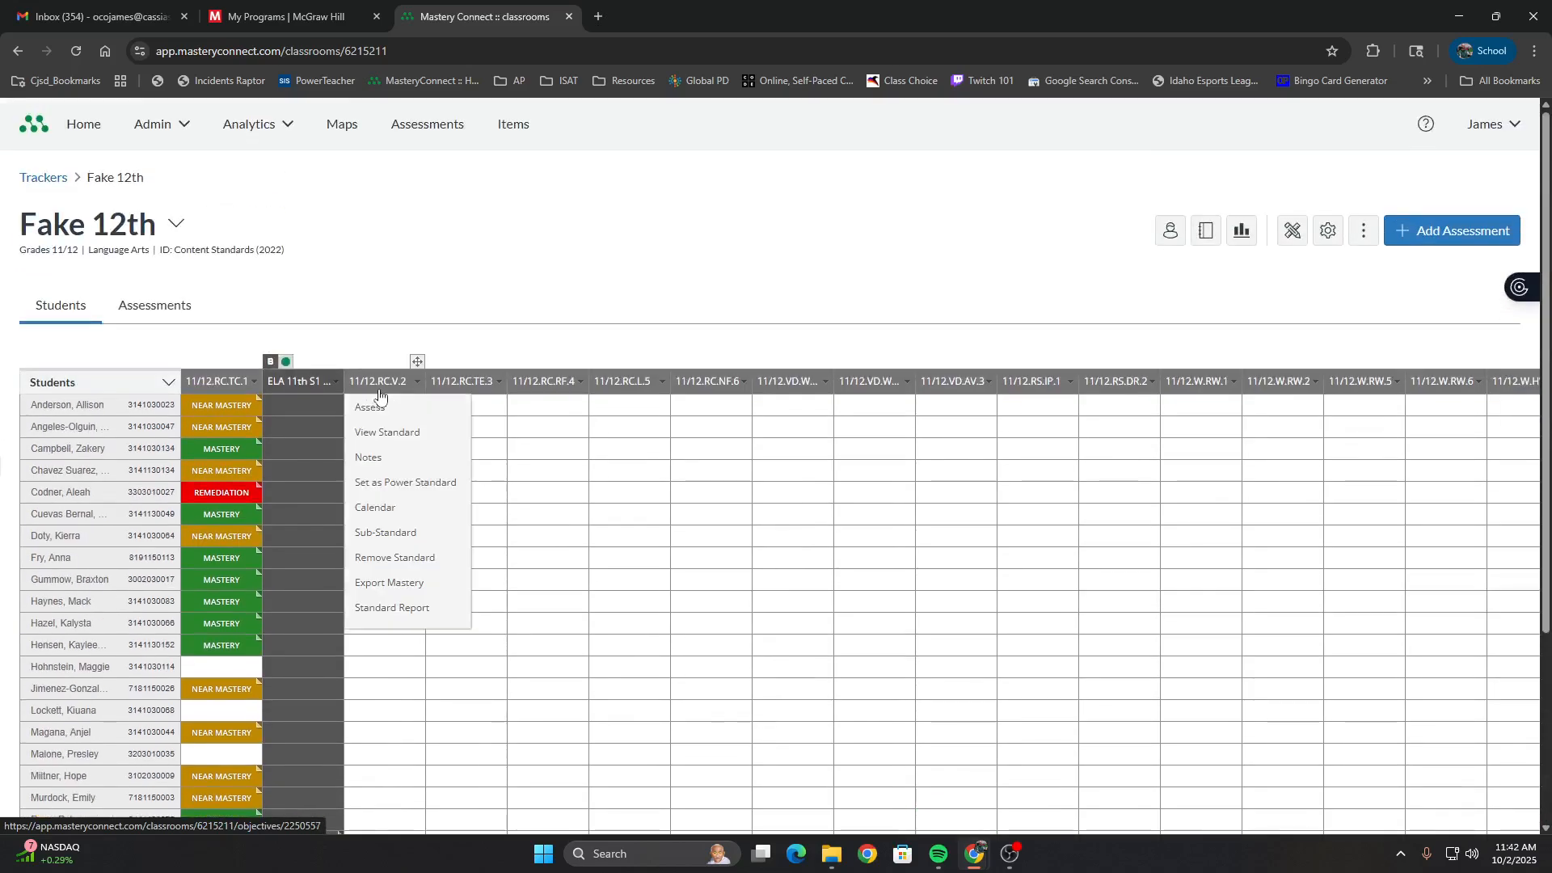
# Open the ELA 11th S1 Pretest benchmark from the tracker and view its Assess options, including the Test ID
pyautogui.click(322, 386)
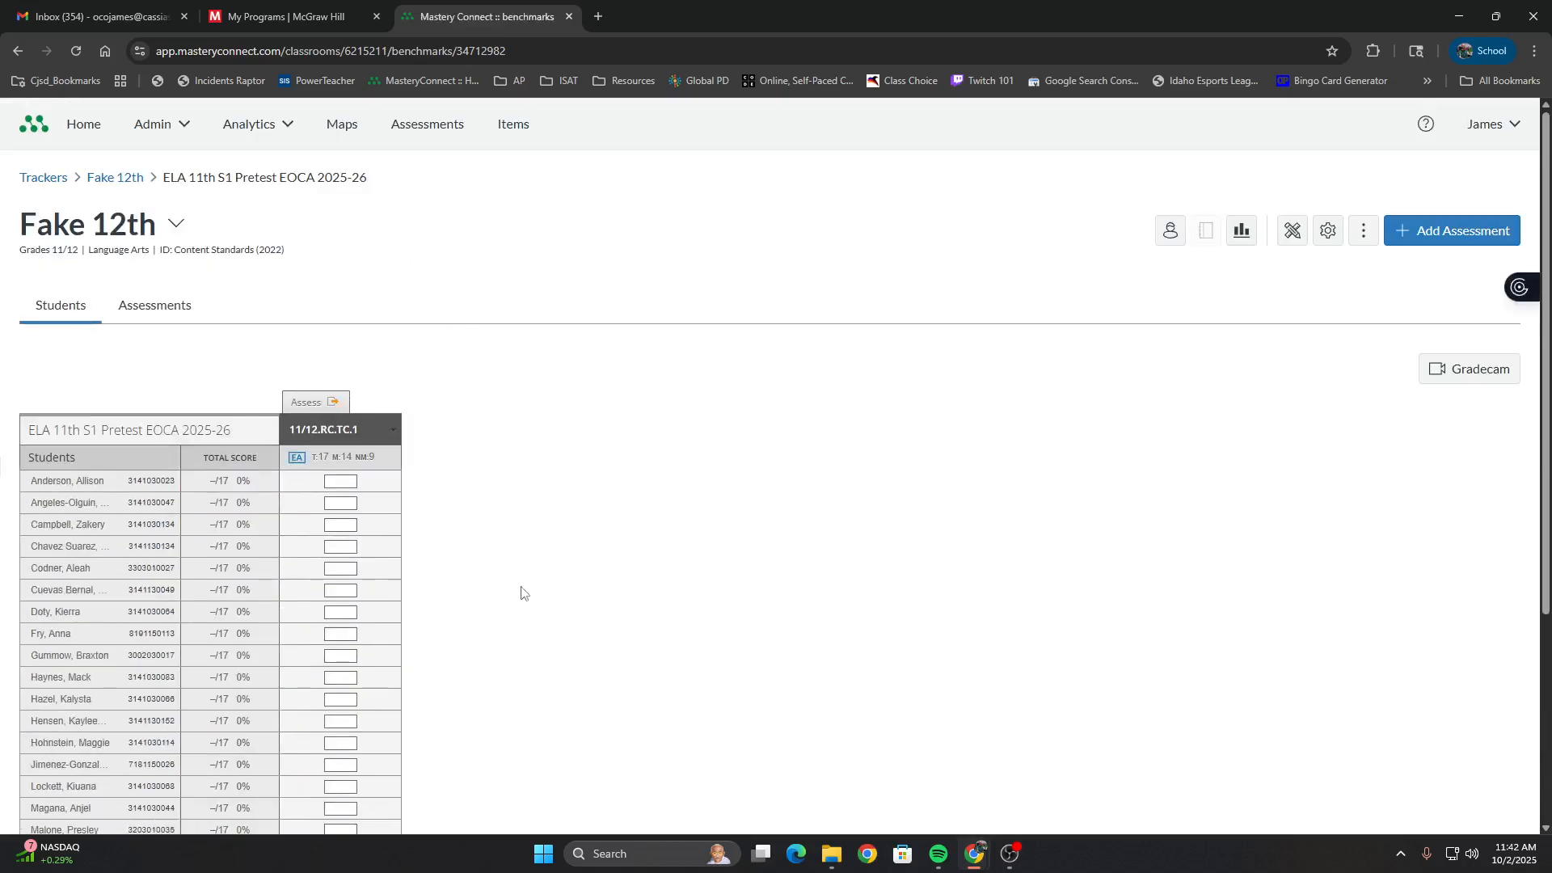
pyautogui.click(331, 404)
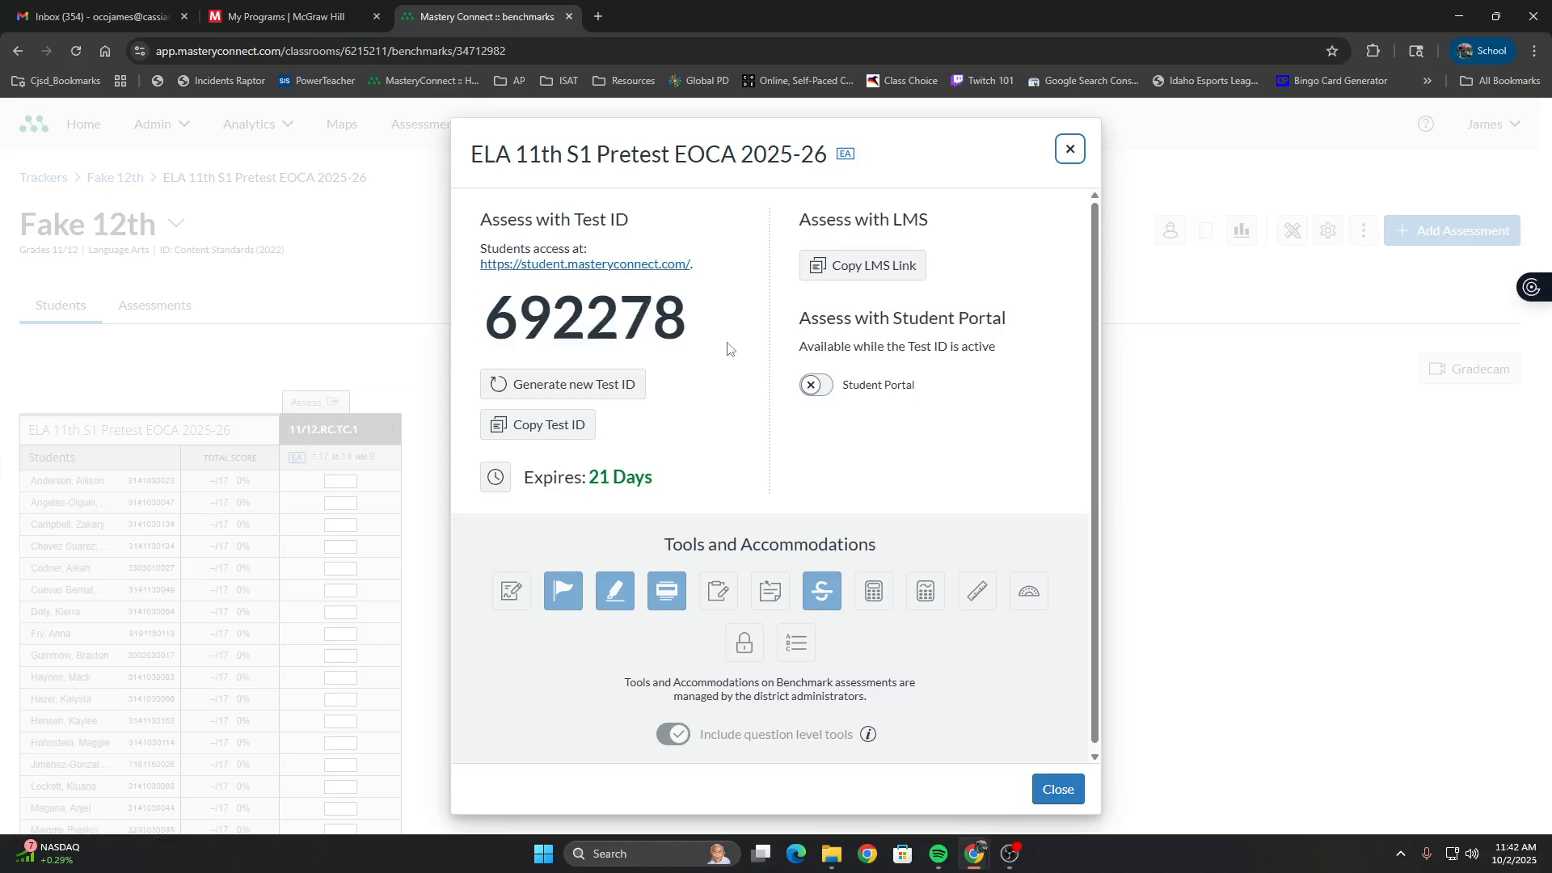
pyautogui.click(1059, 792)
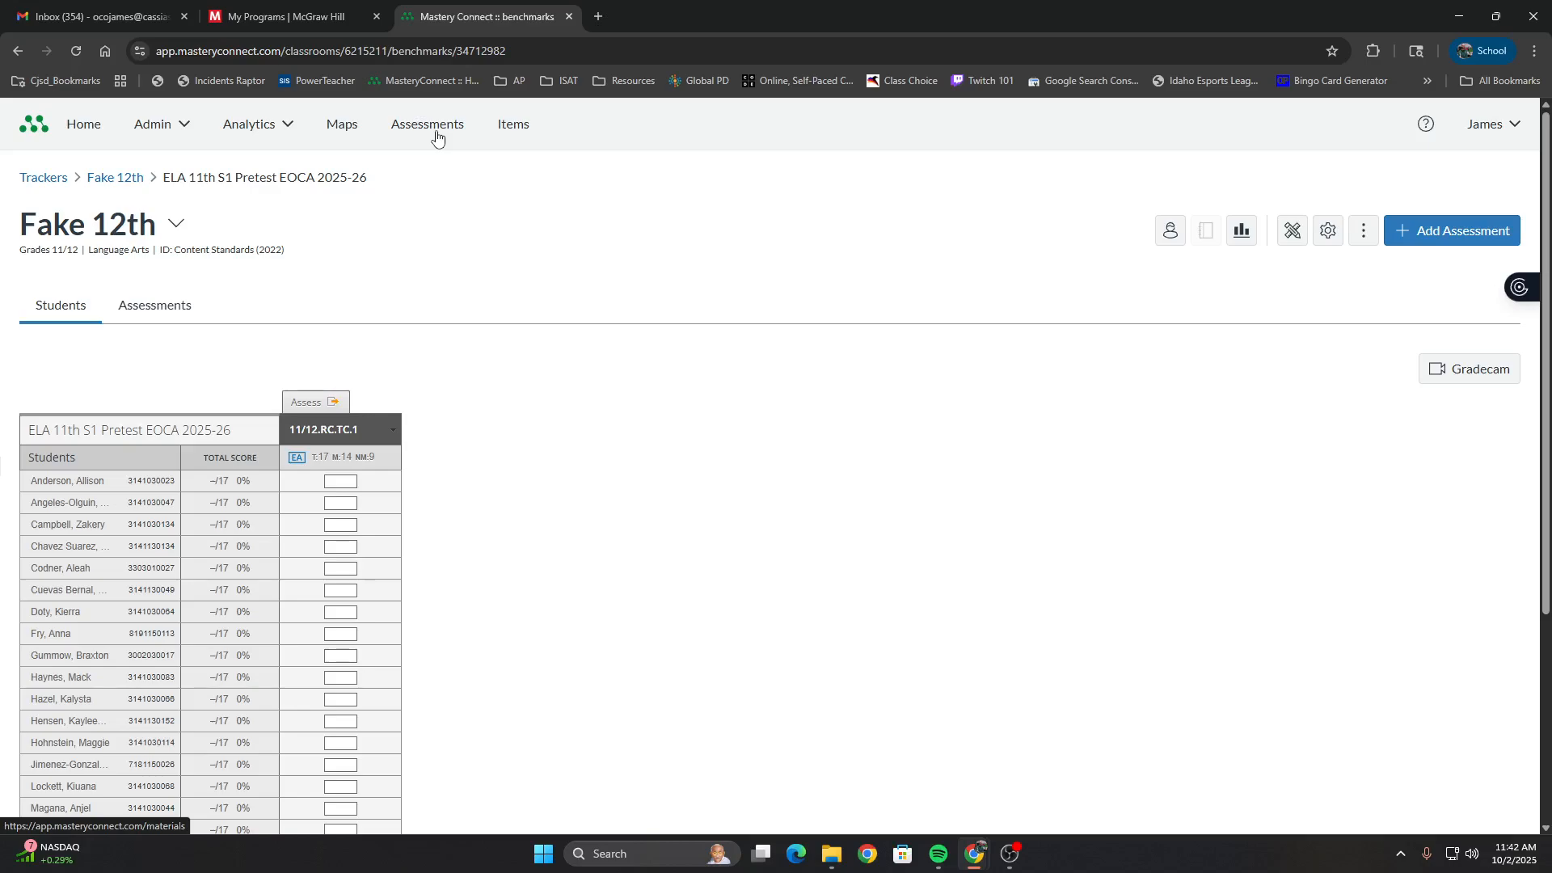
# Search the full assessments library for "ela 12th"
pyautogui.click(437, 133)
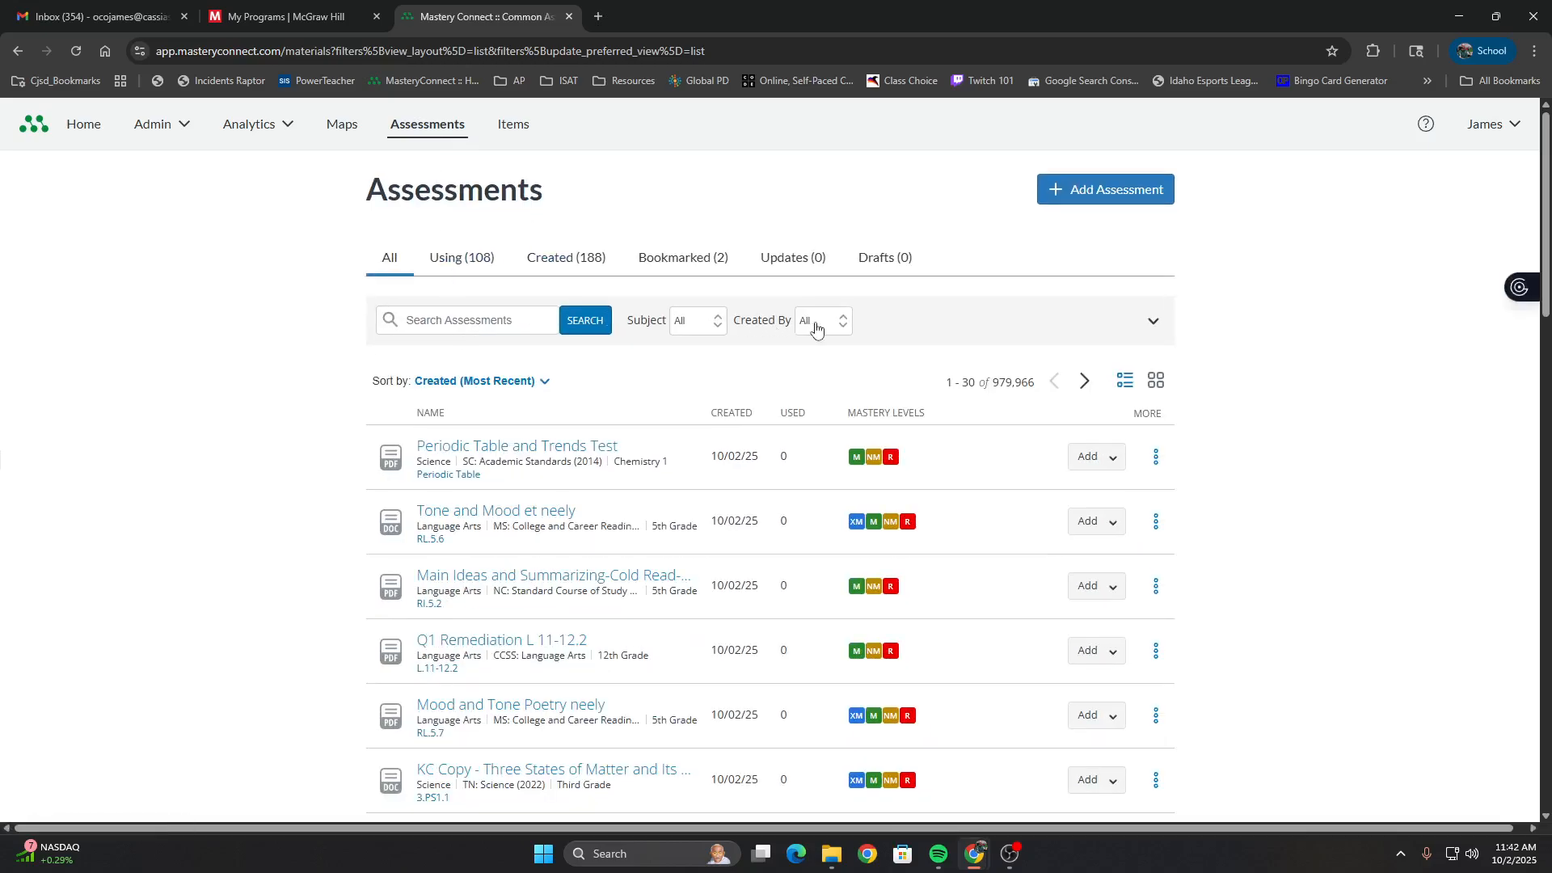
pyautogui.click(522, 320)
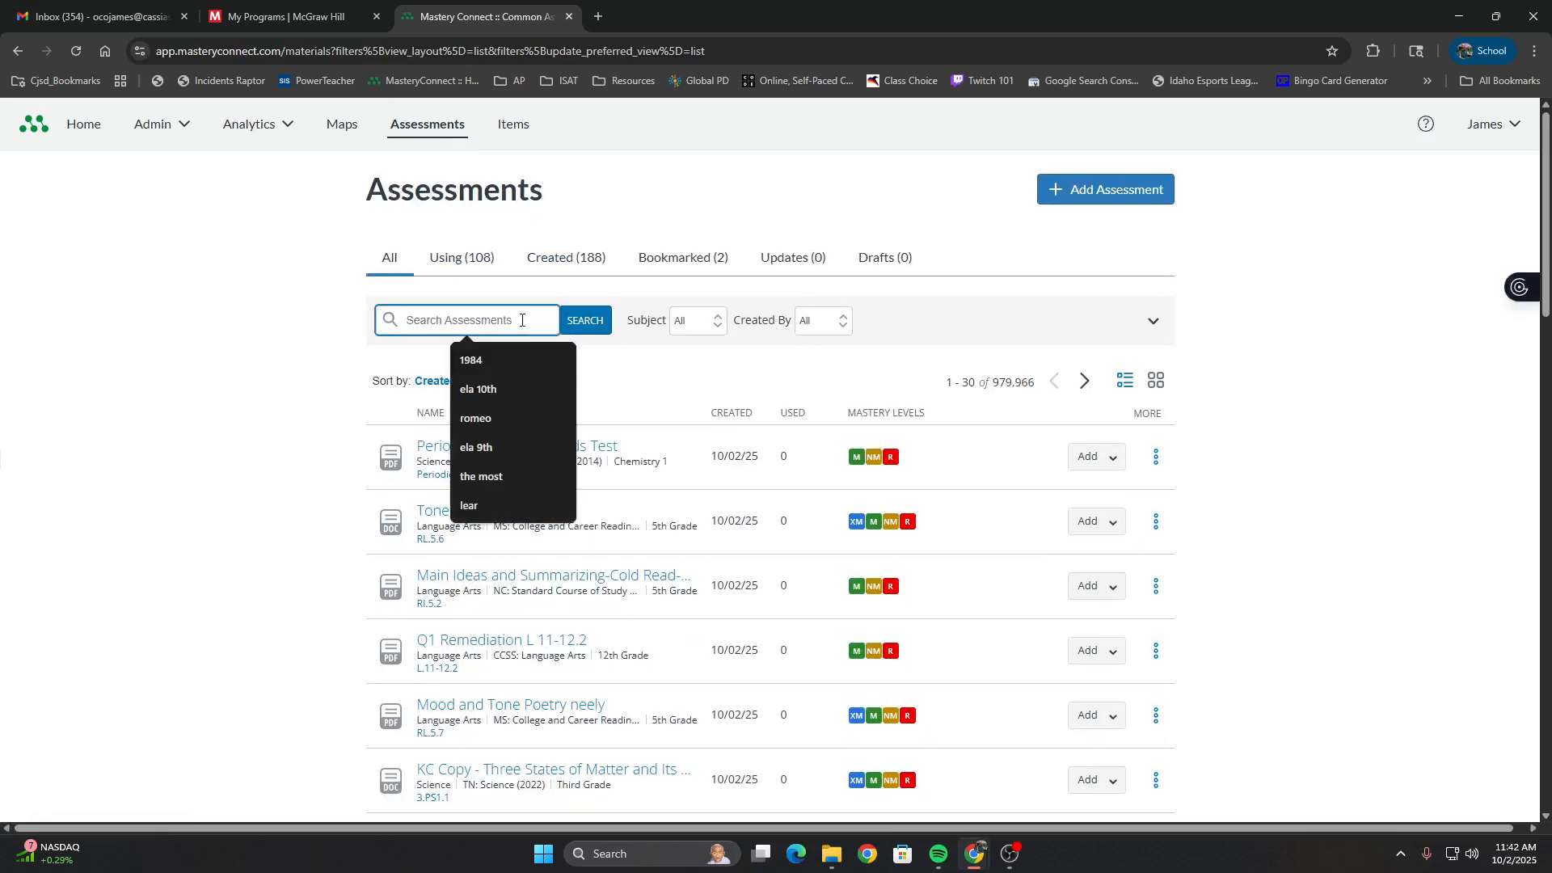
pyautogui.write('ela')
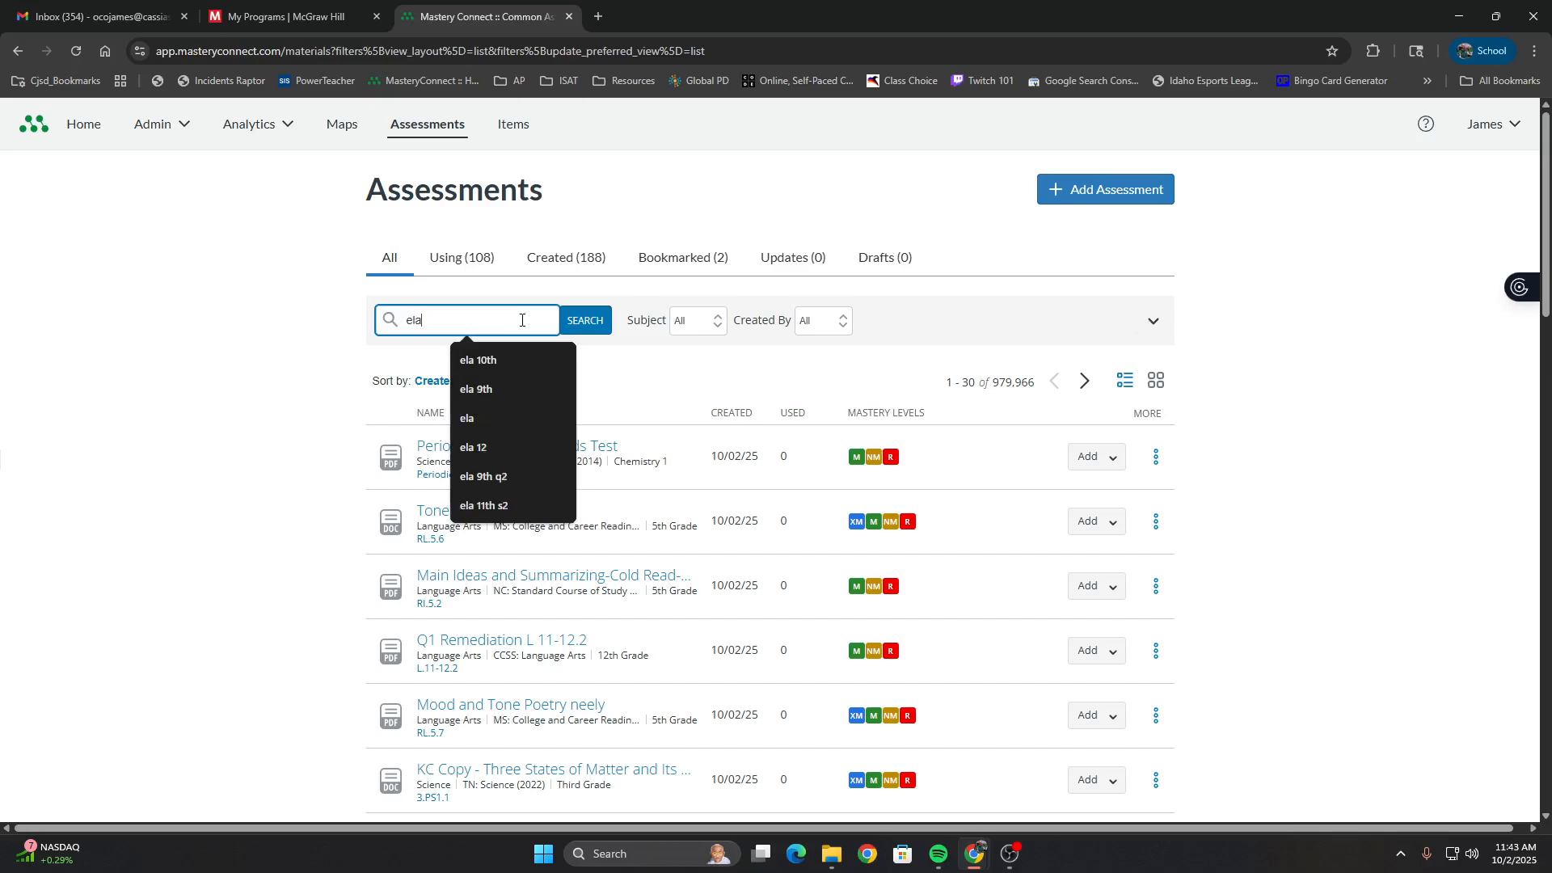
pyautogui.write(' 12th')
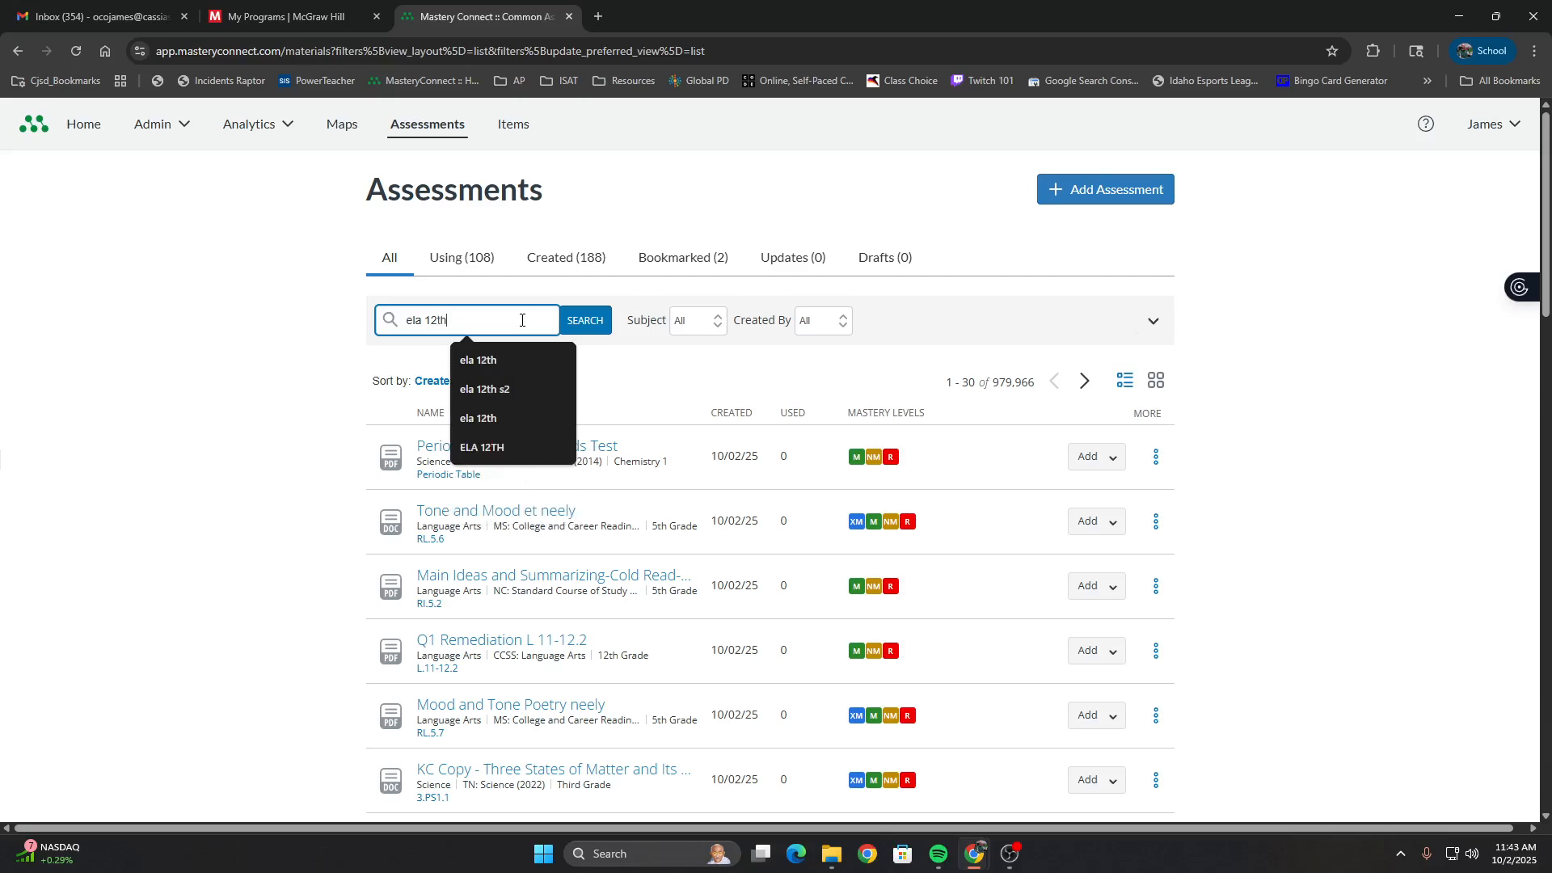
pyautogui.press('Return')
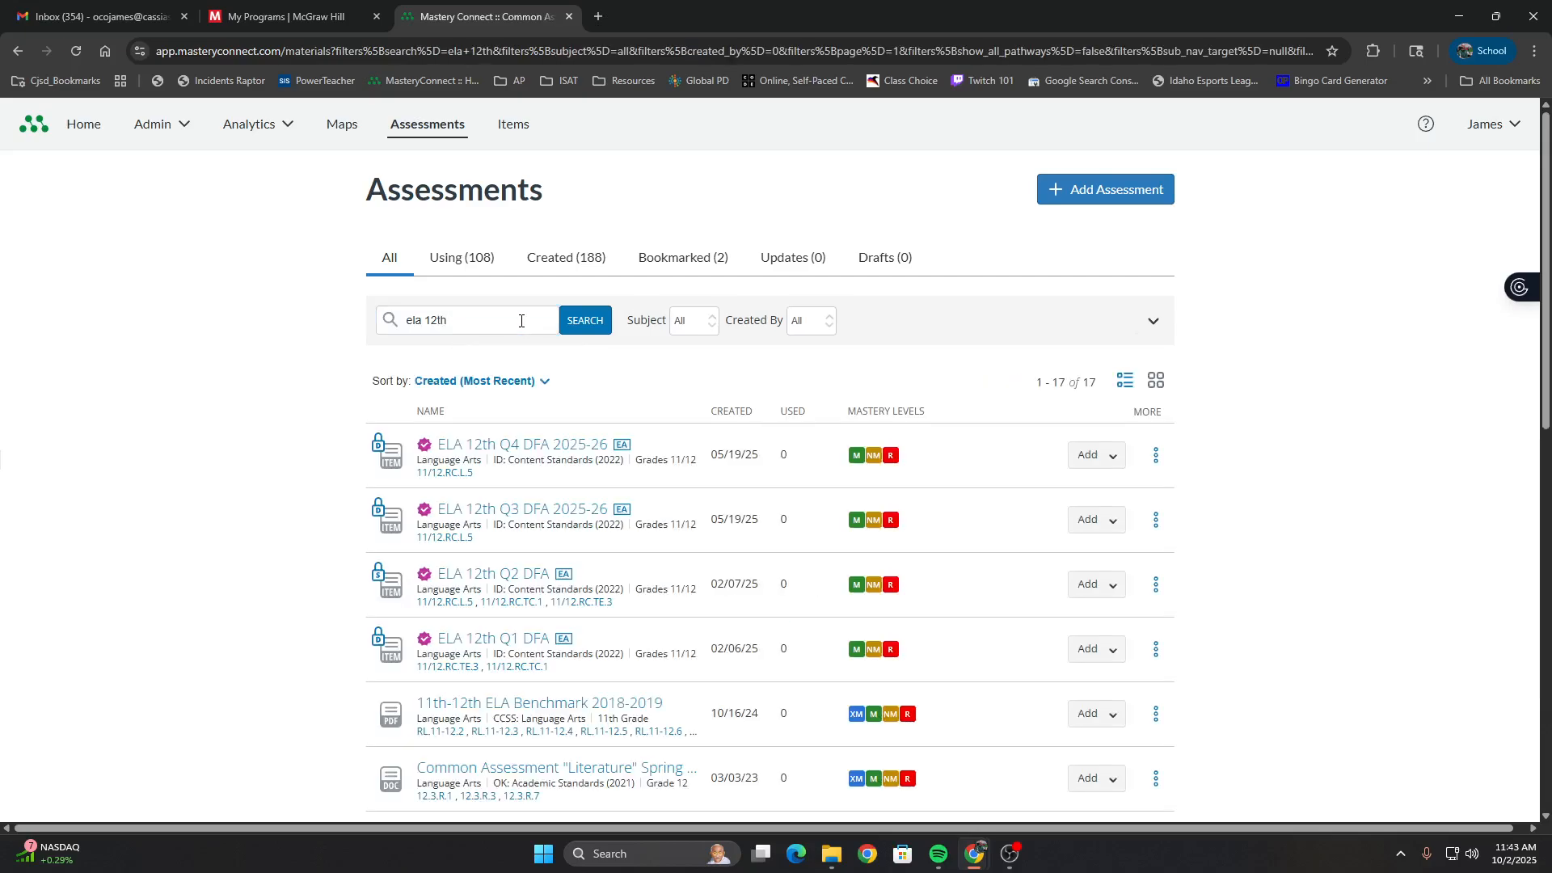
# Add the ELA 12th Q1 DFA assessment to the 1st, 3rd, 5th and Fake 12th Grades 11/12 Language Arts trackers
pyautogui.moveTo(426, 447)
pyautogui.moveTo(536, 636)
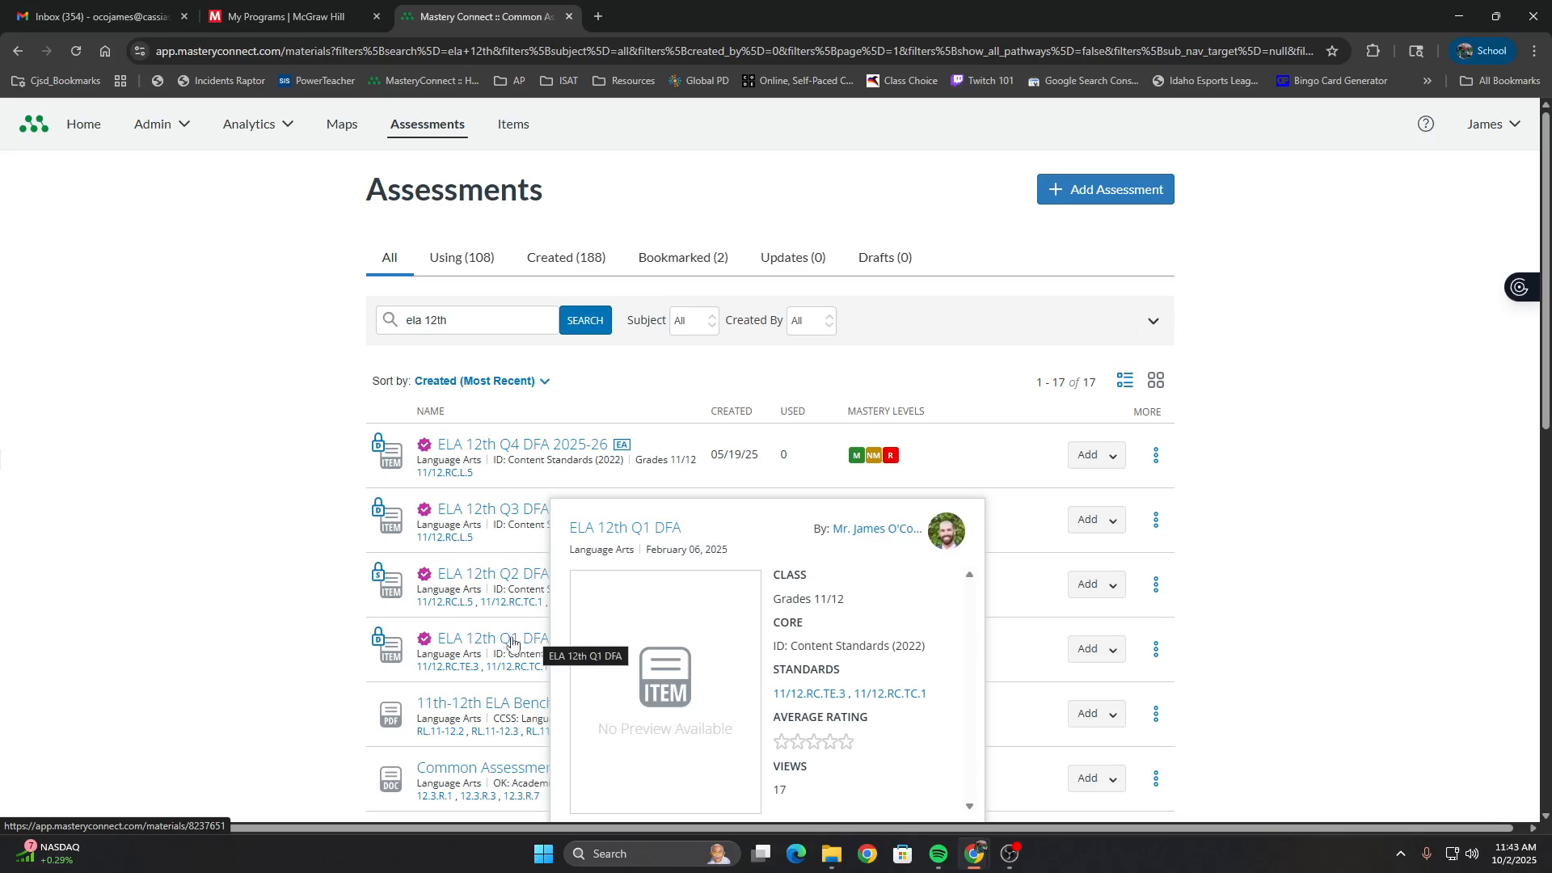
pyautogui.click(1094, 650)
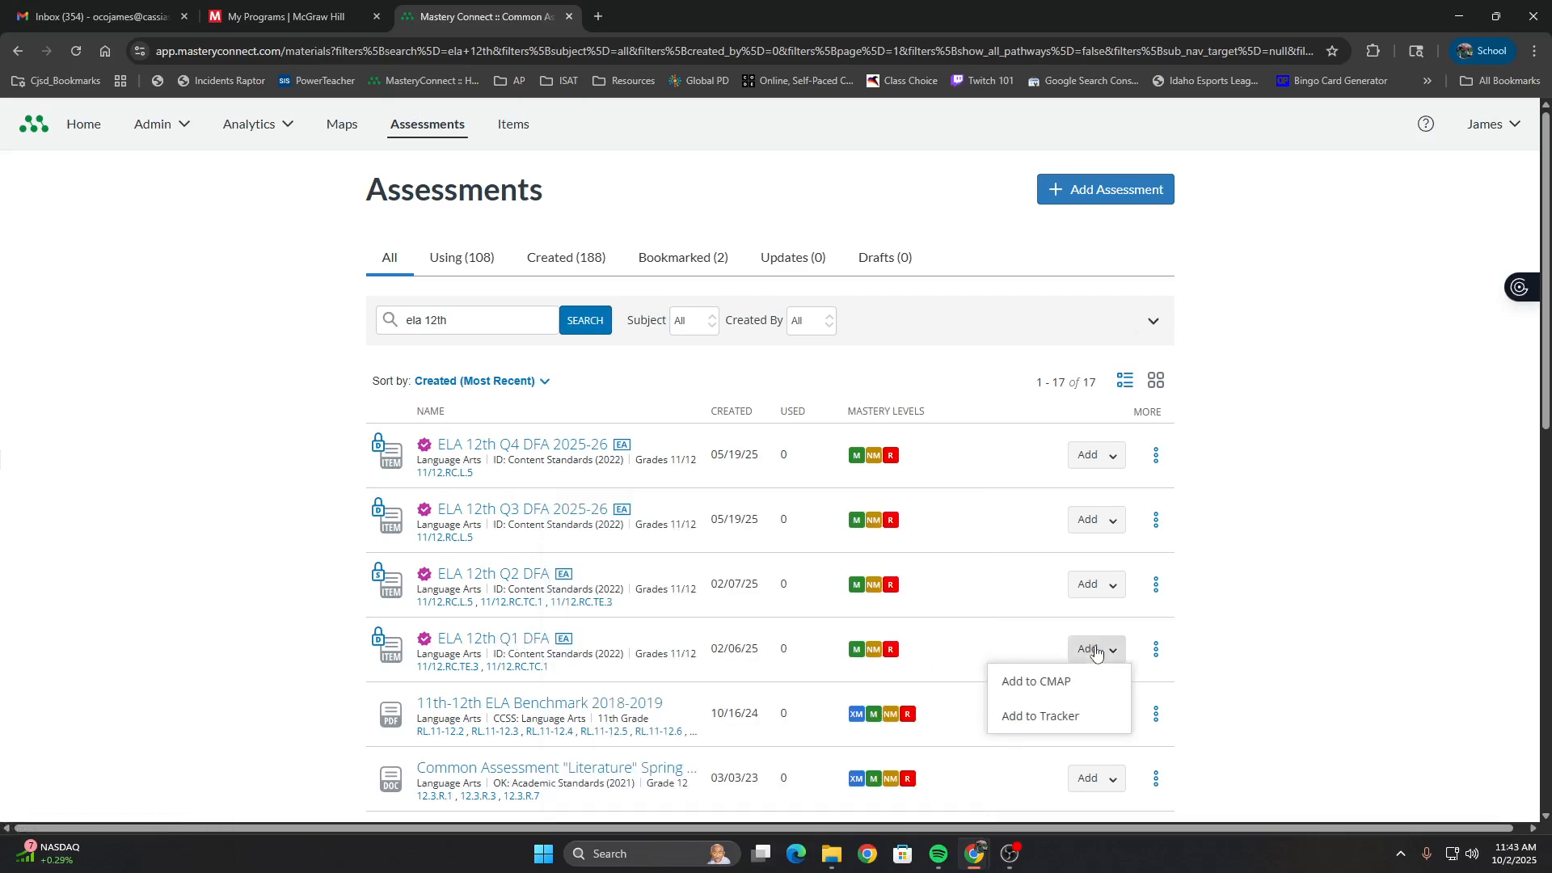
pyautogui.click(1063, 725)
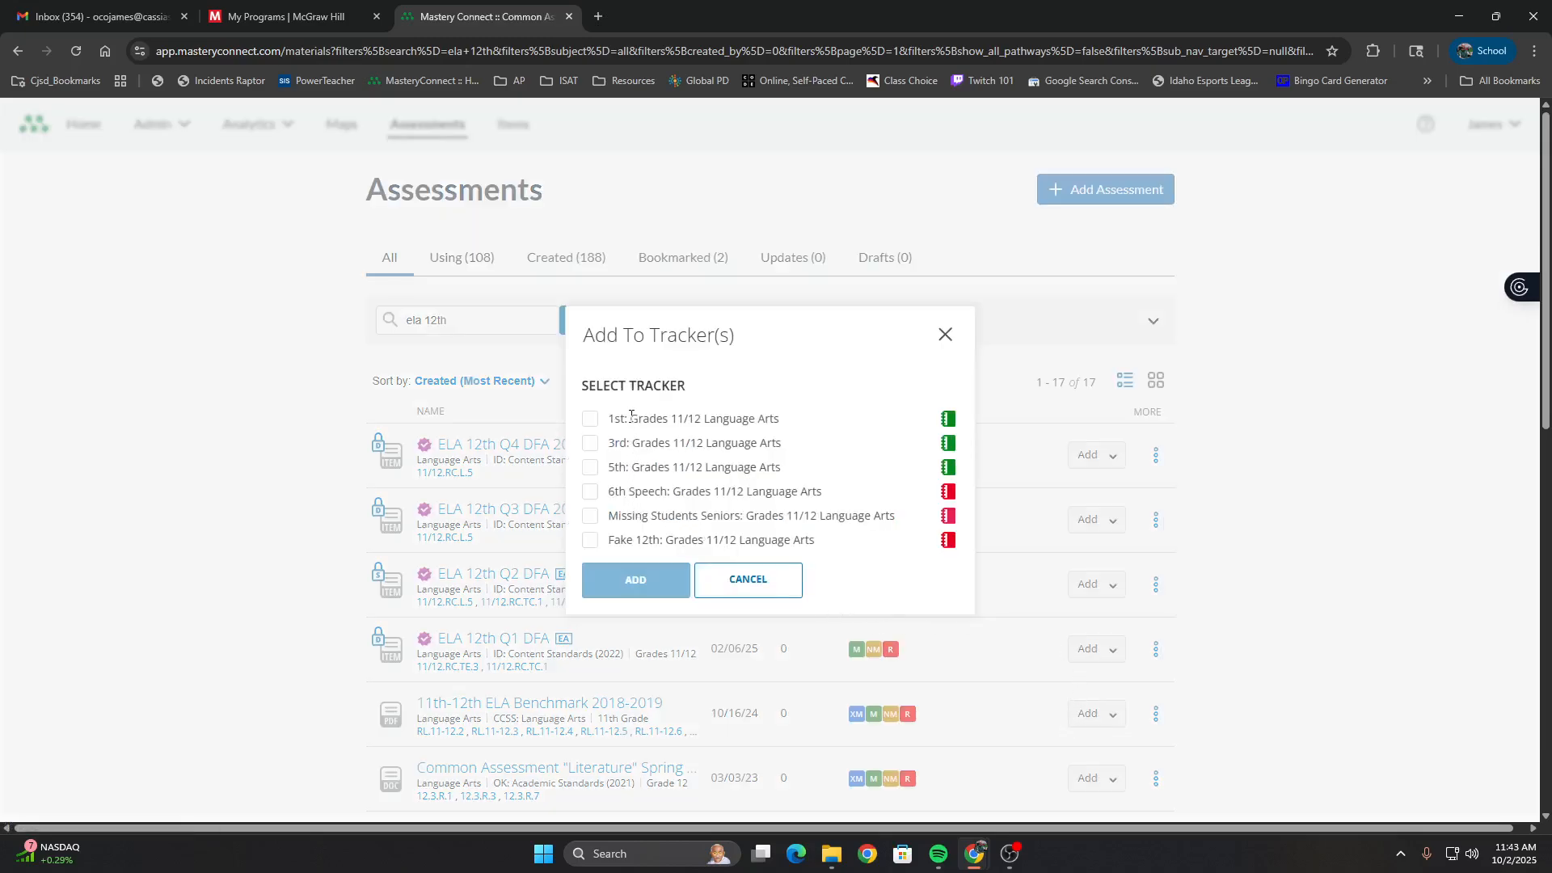
pyautogui.click(590, 540)
pyautogui.click(590, 467)
pyautogui.click(590, 442)
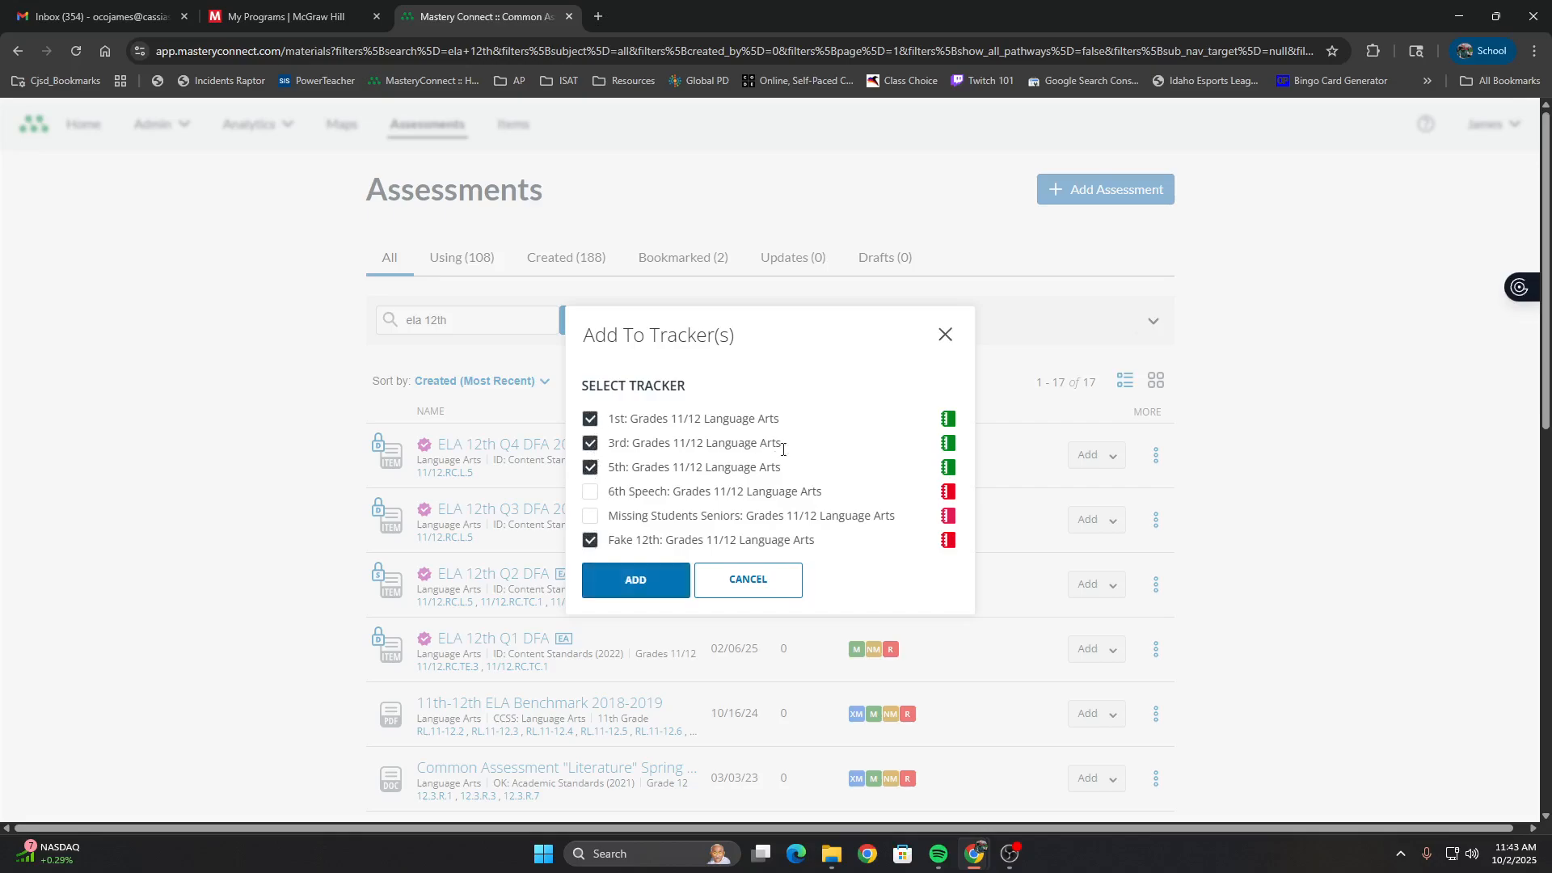
pyautogui.click(660, 581)
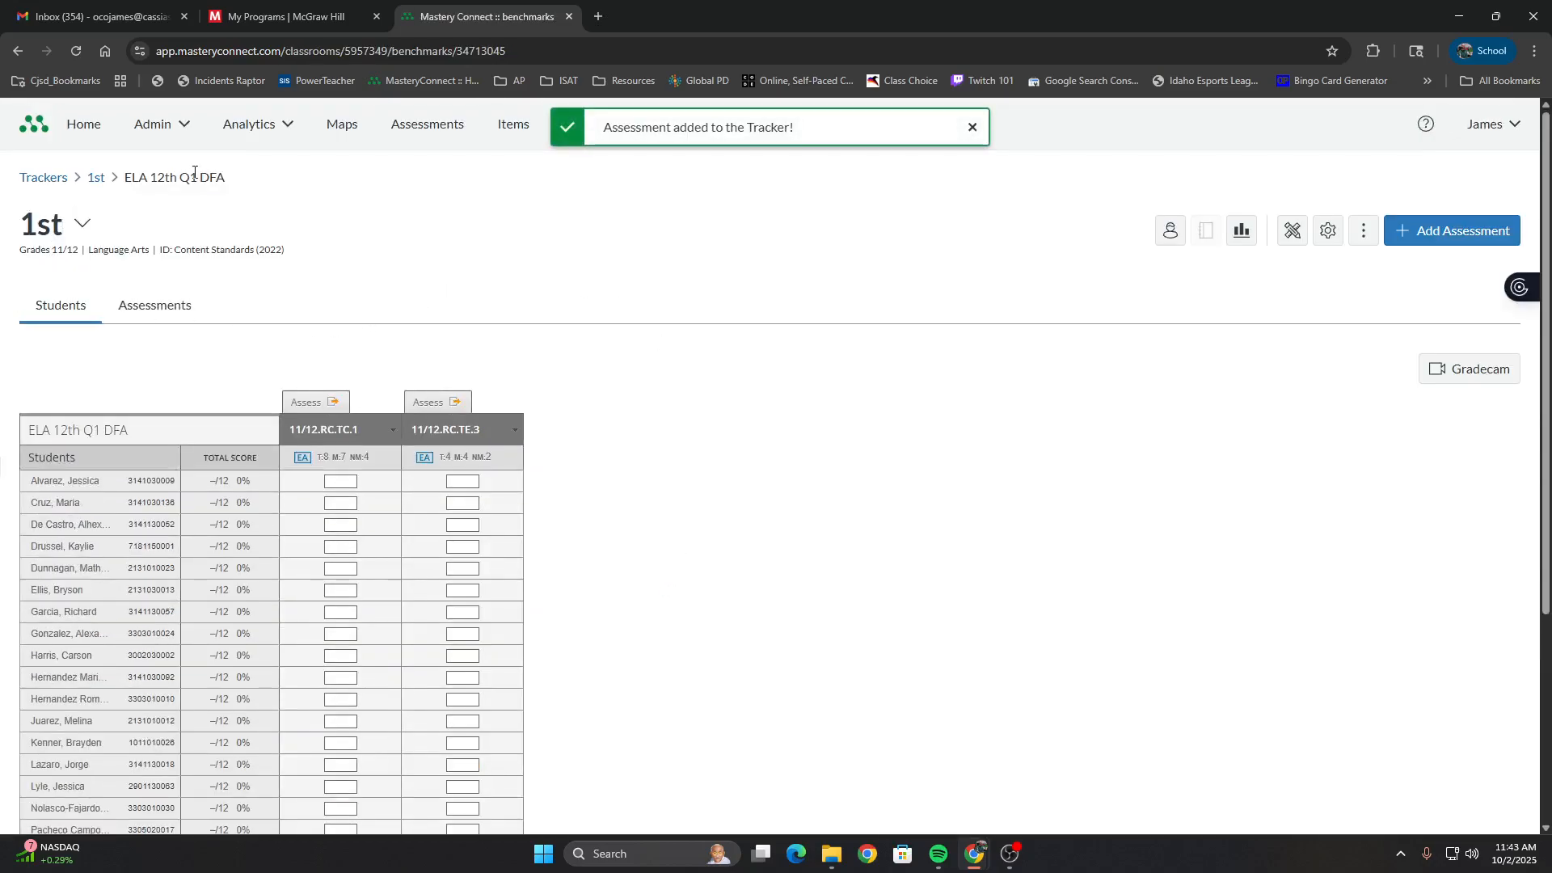
# Return to the 1st tracker's overview and examine the ELA 12th Q1 DFA column alongside the neighbouring 11/12.RC.TE.3 standard
pyautogui.click(439, 441)
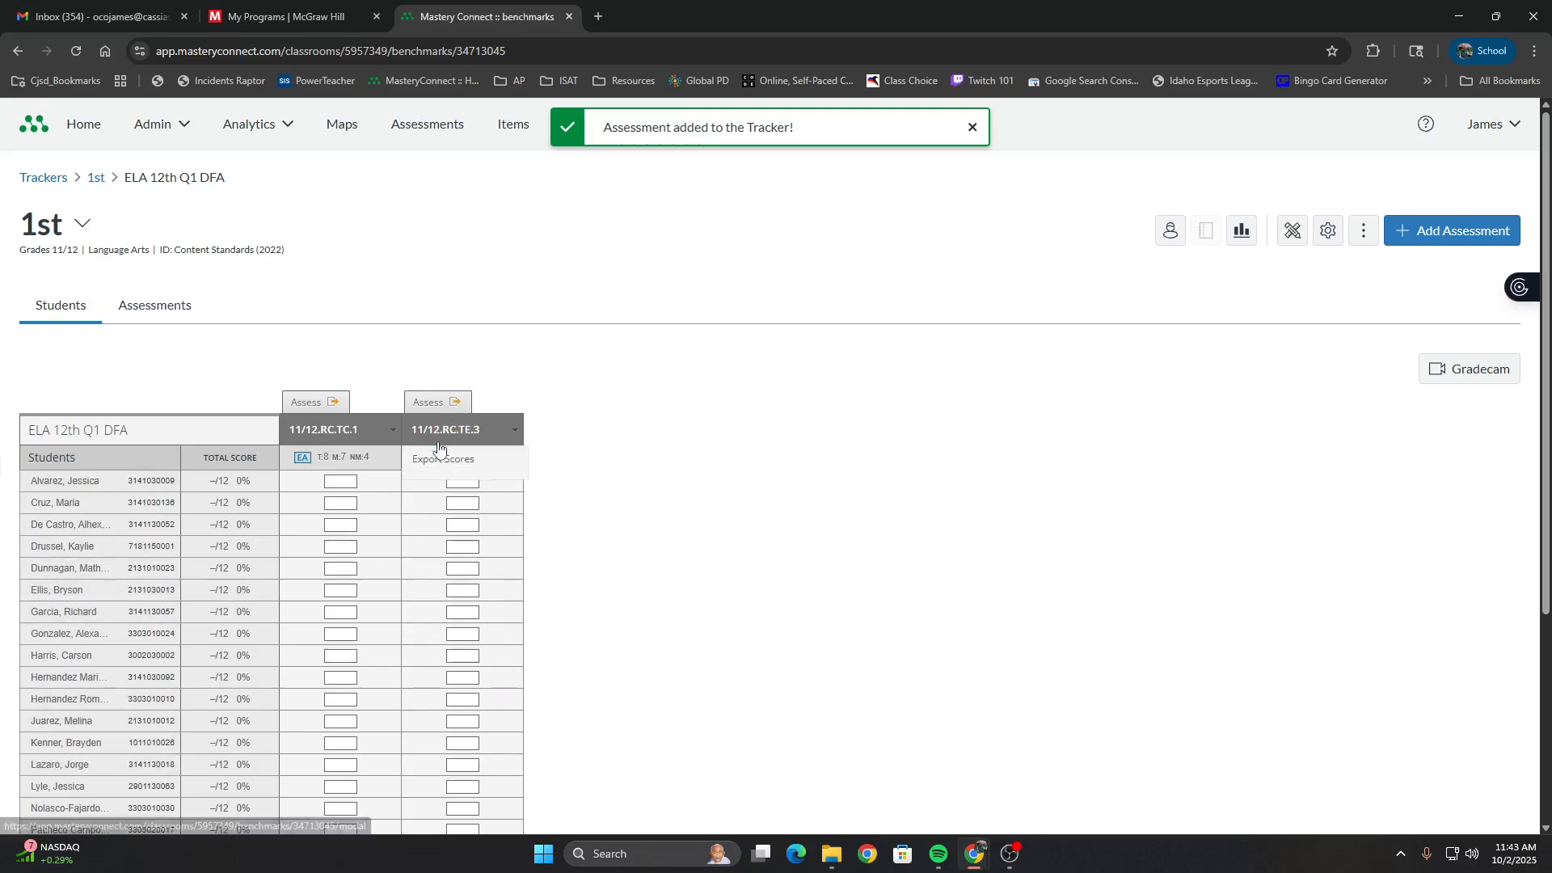
pyautogui.hotkey('alt', 'Left')
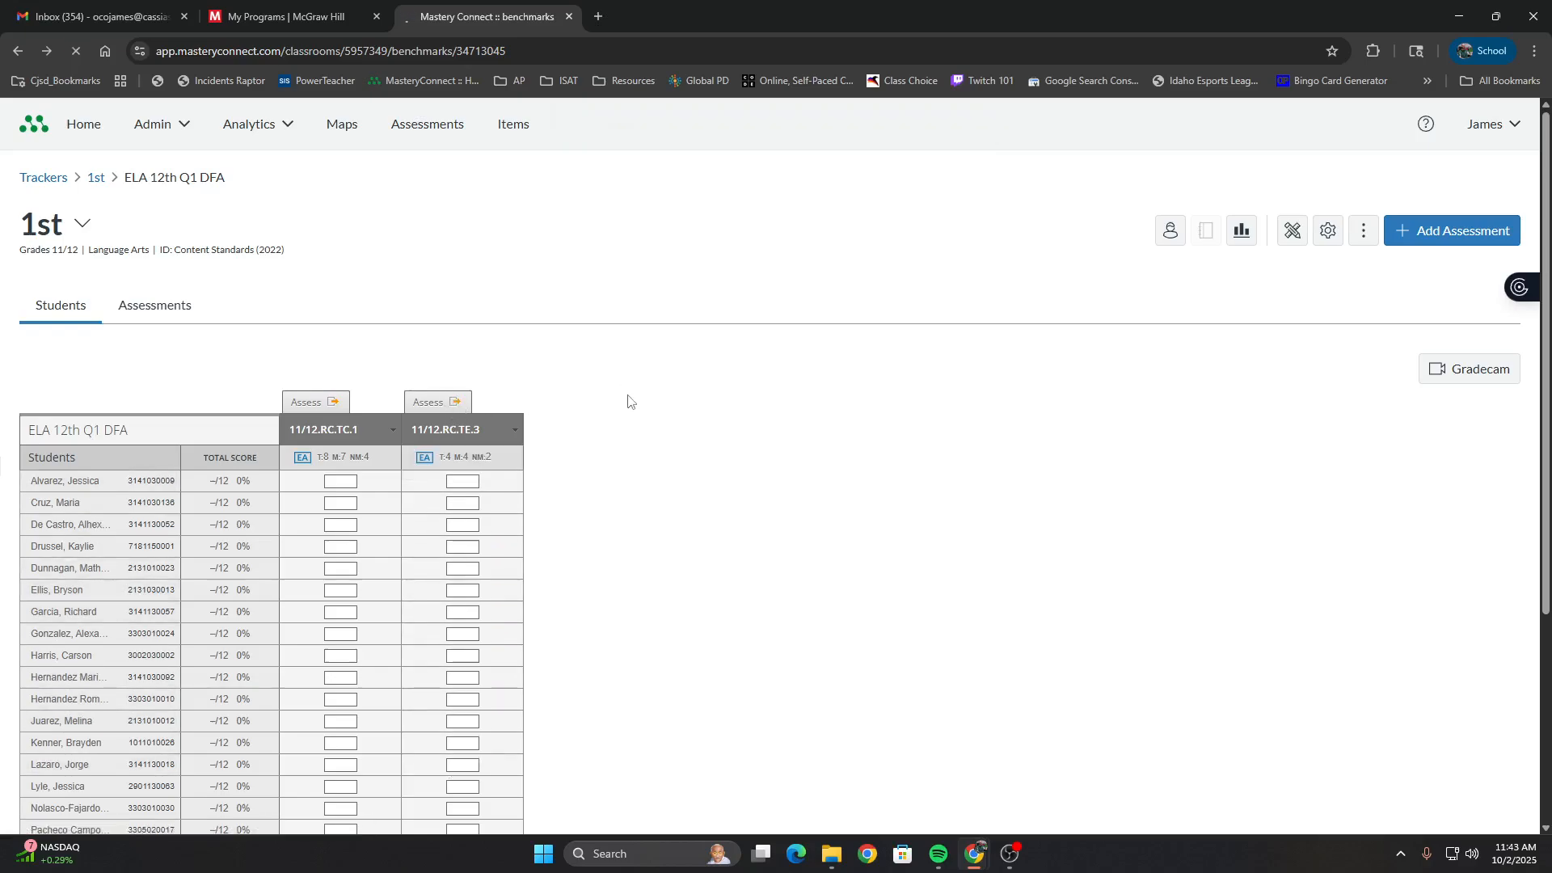
pyautogui.click(103, 183)
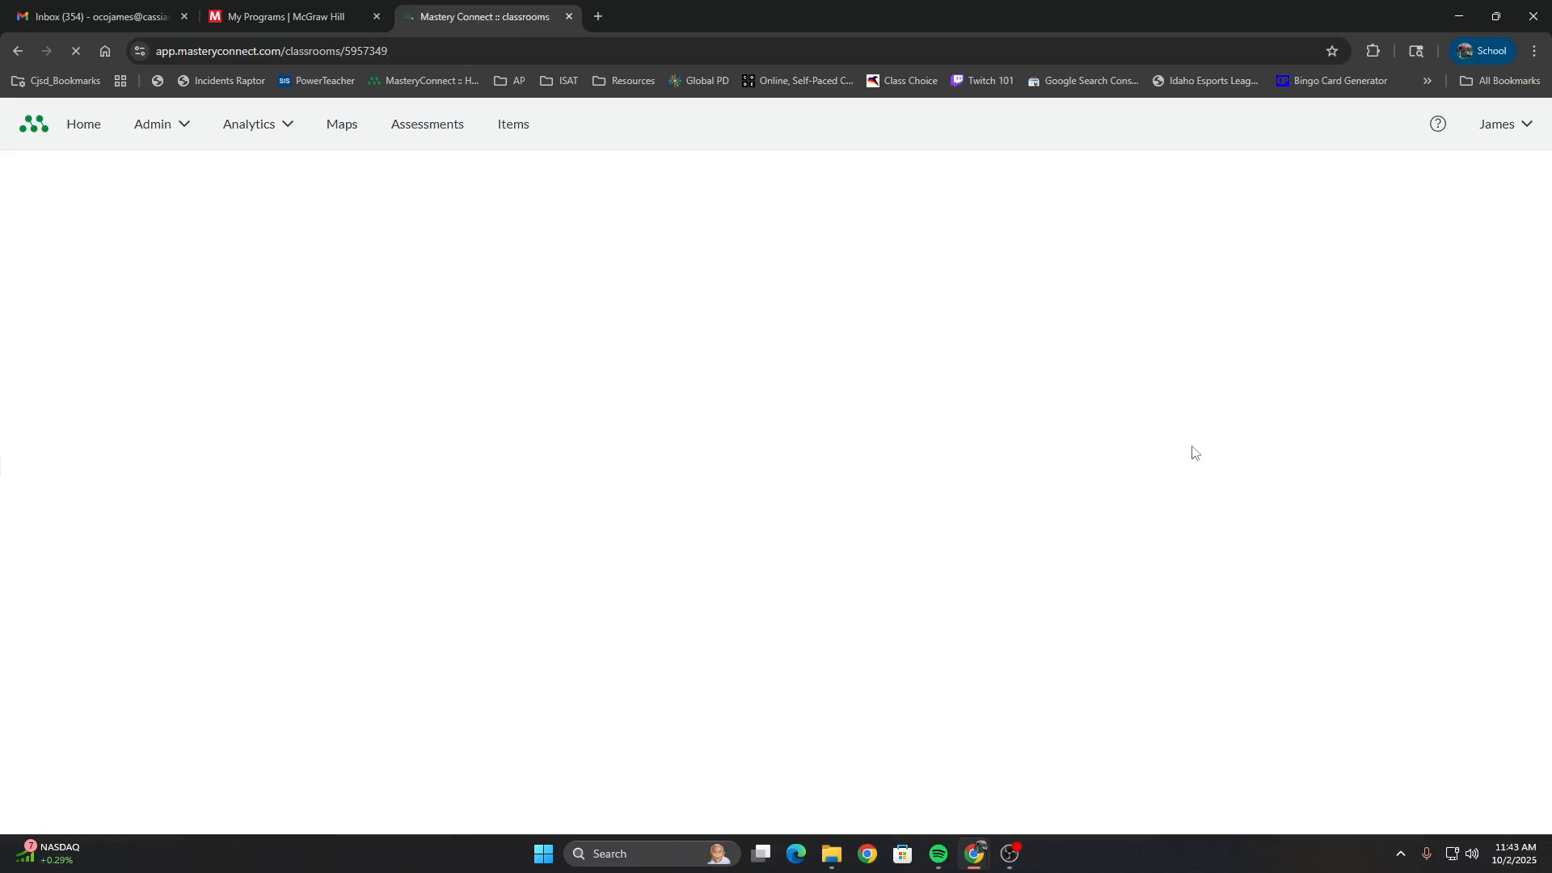
pyautogui.click(546, 383)
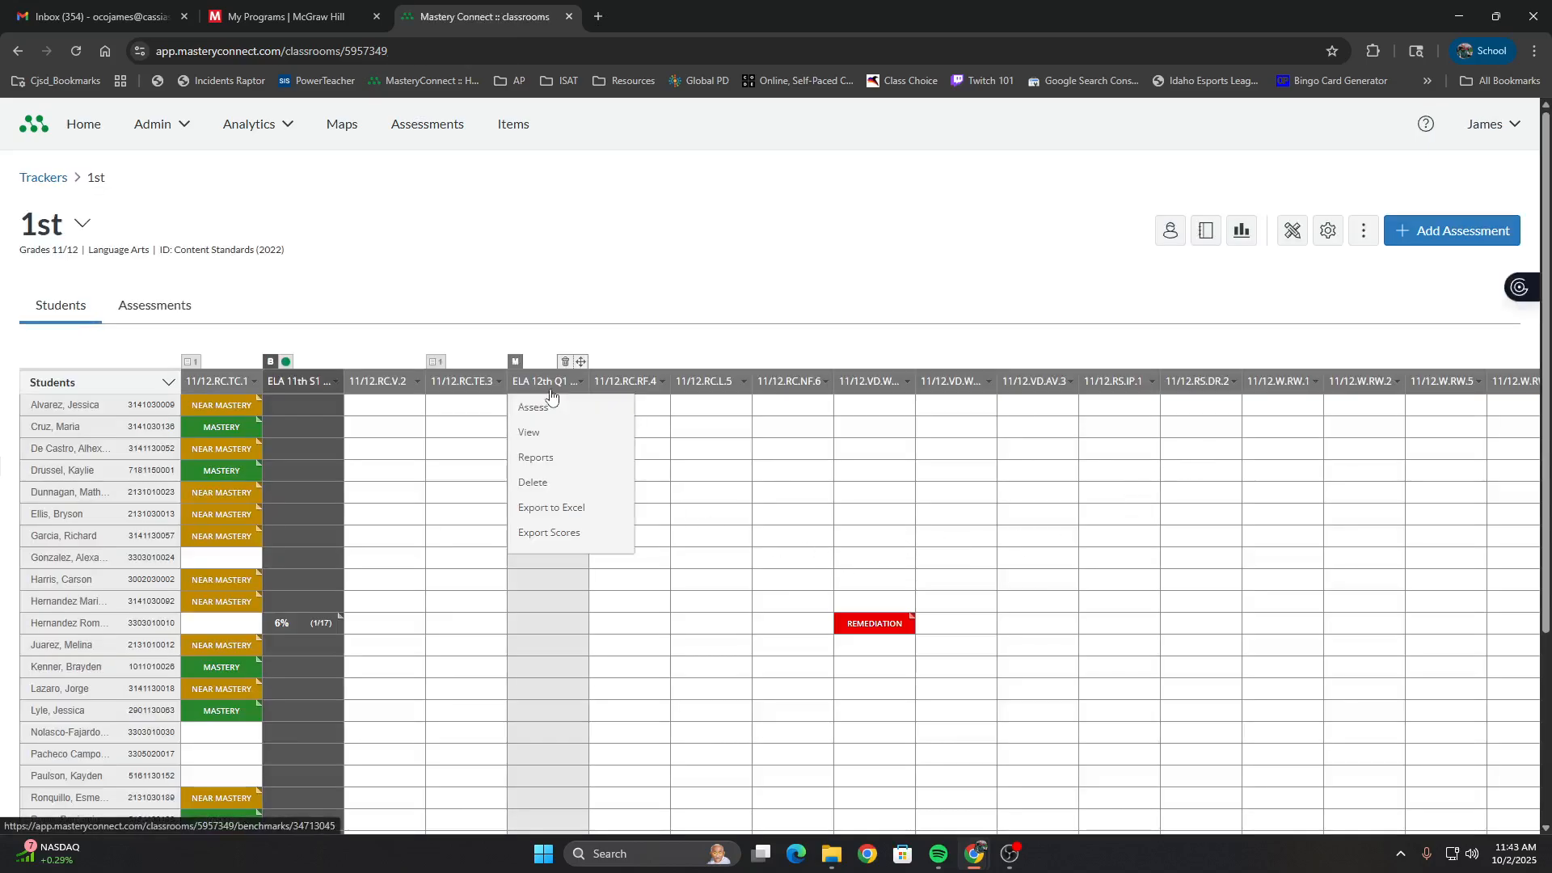
pyautogui.click(551, 532)
pyautogui.click(489, 381)
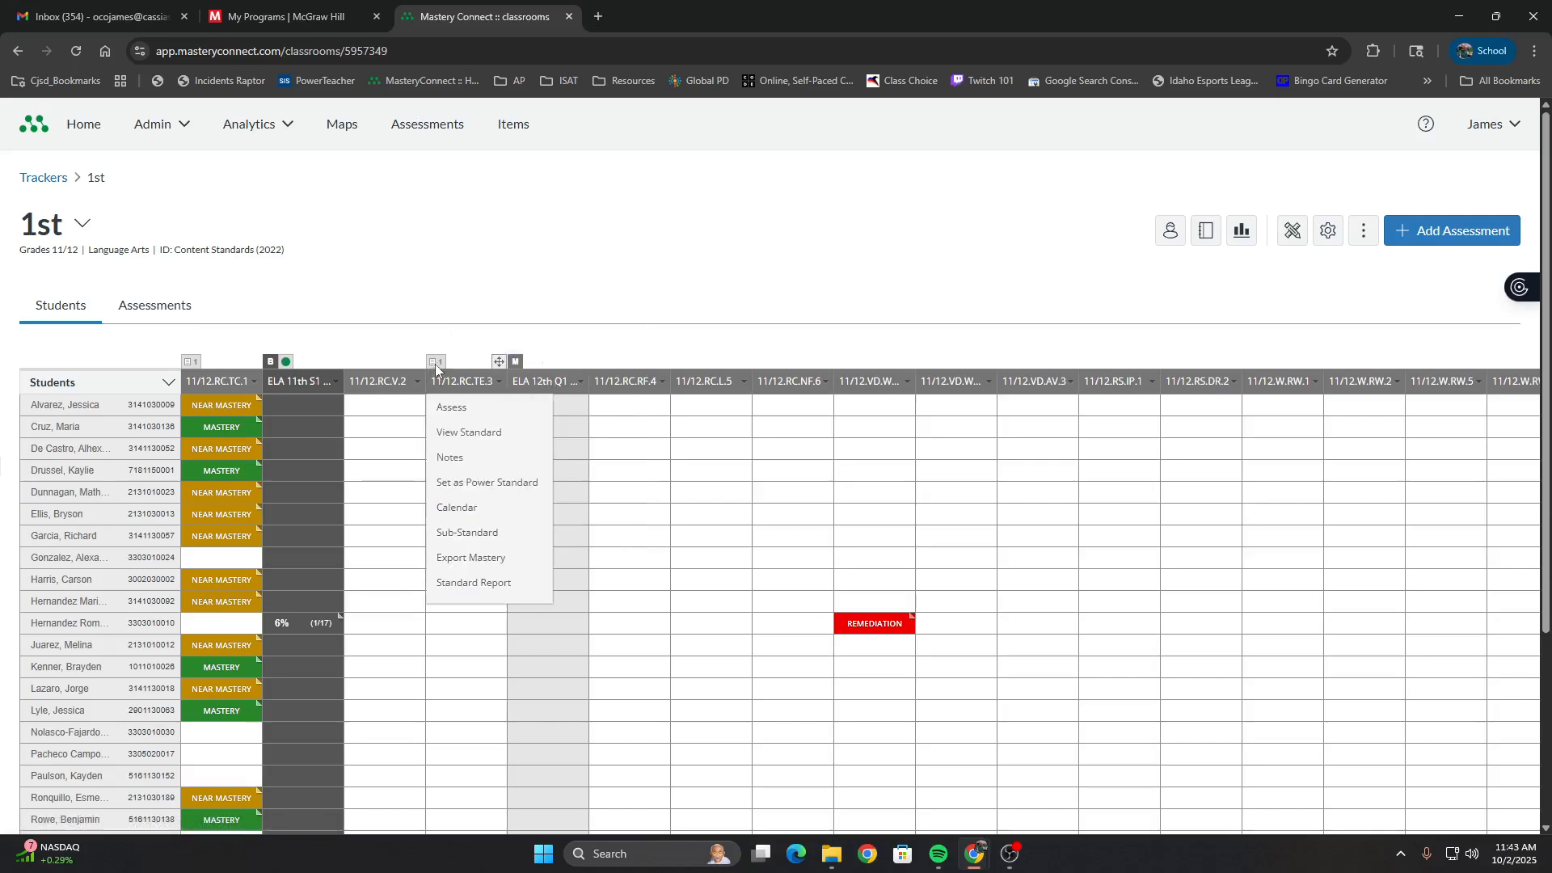
pyautogui.click(547, 382)
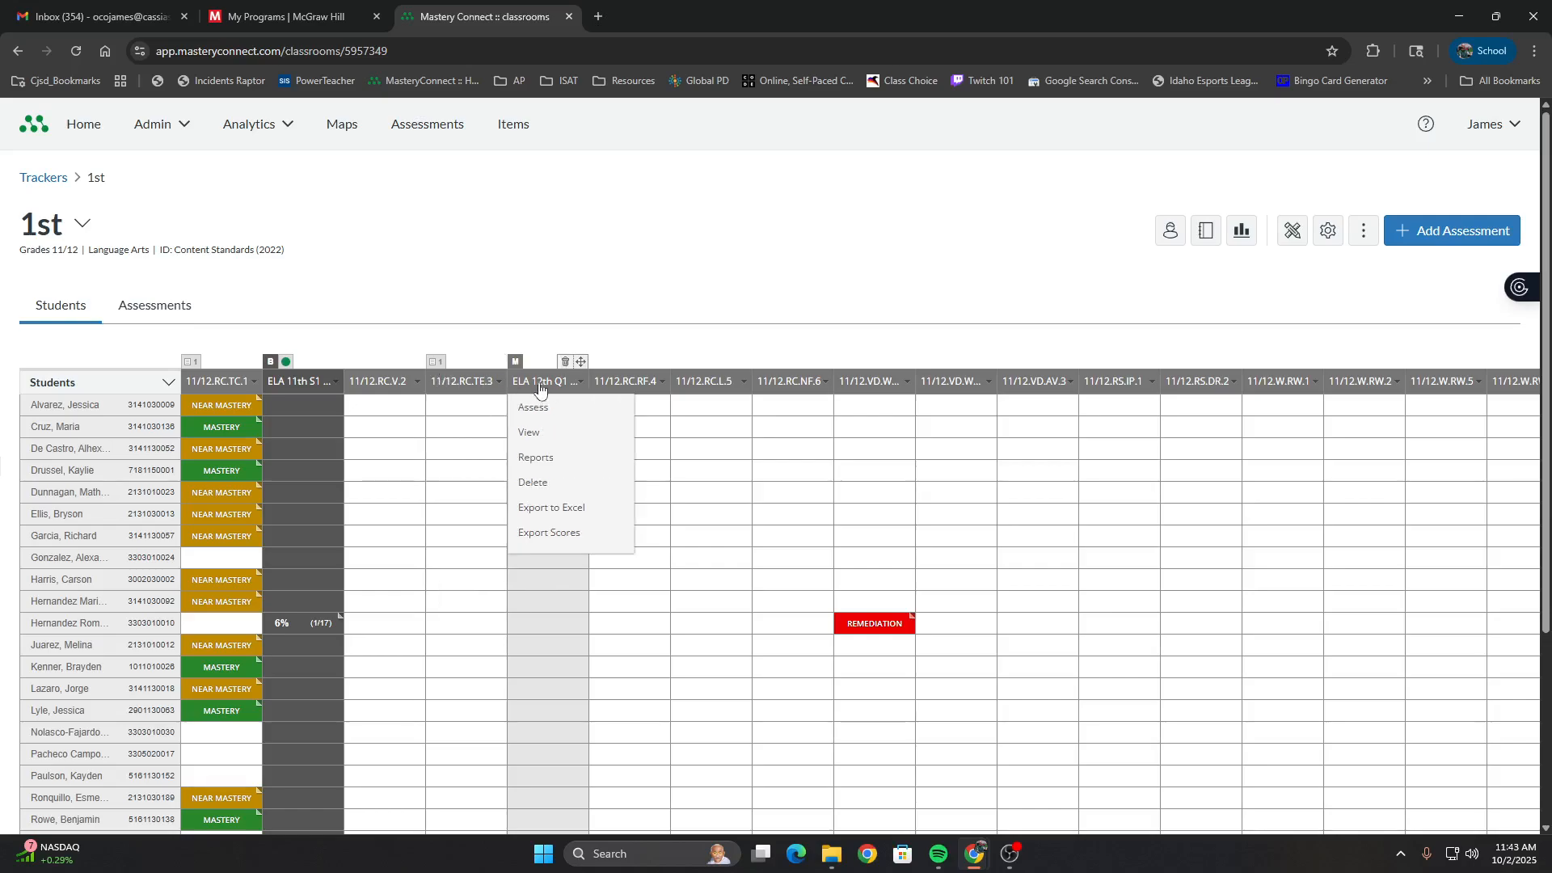
# Open the ELA 12th Q1 DFA from the 1st tracker and view its Assess options for the 11/12.RC.TC.1 standard
pyautogui.scroll(-2, 568, 450)
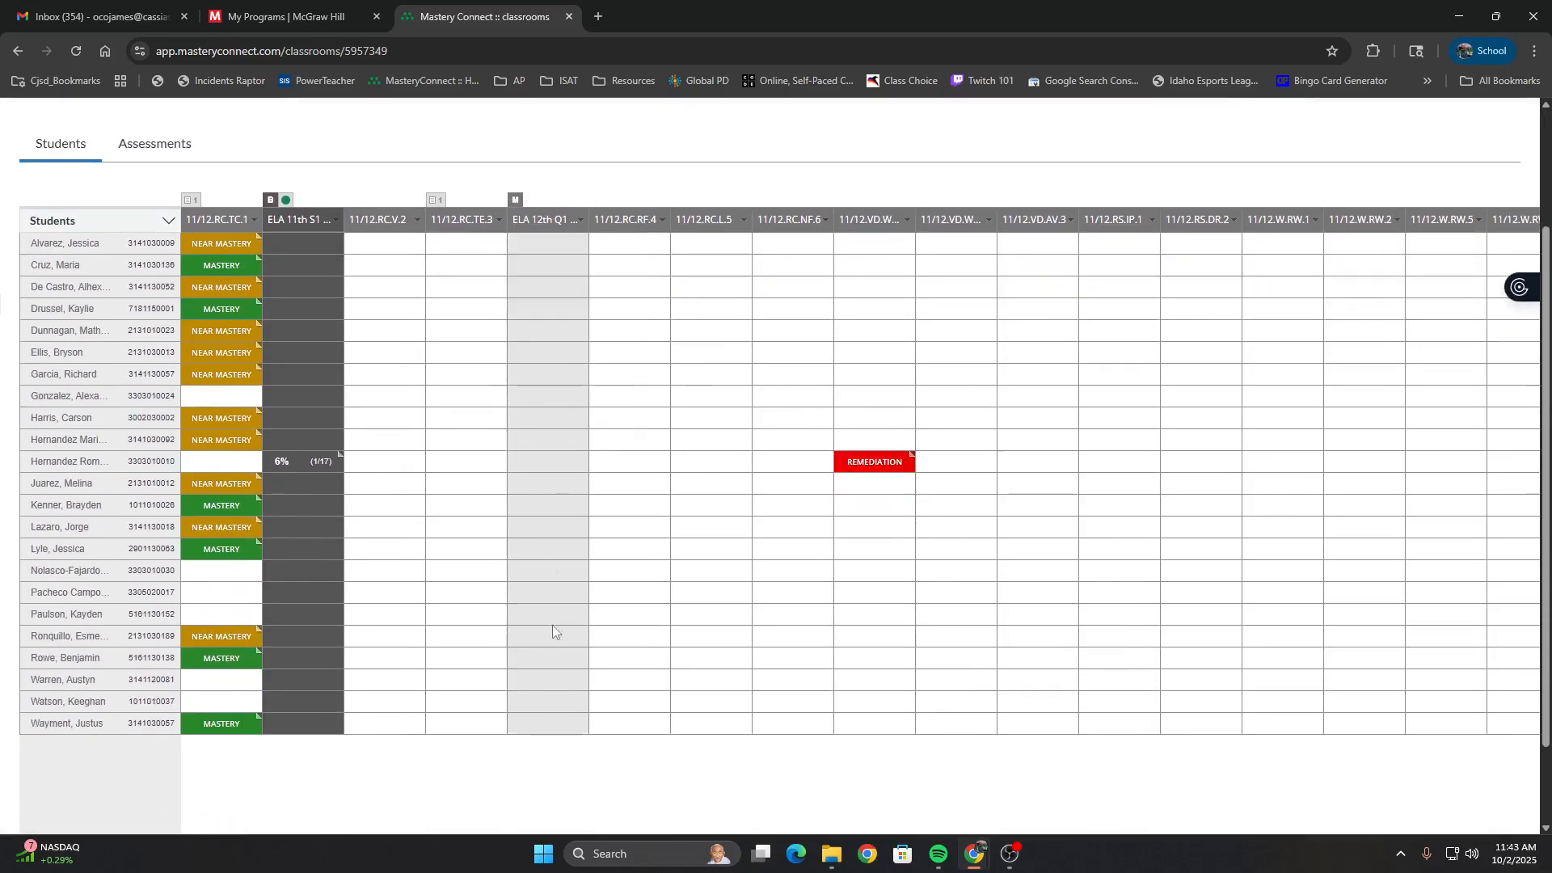
pyautogui.click(546, 218)
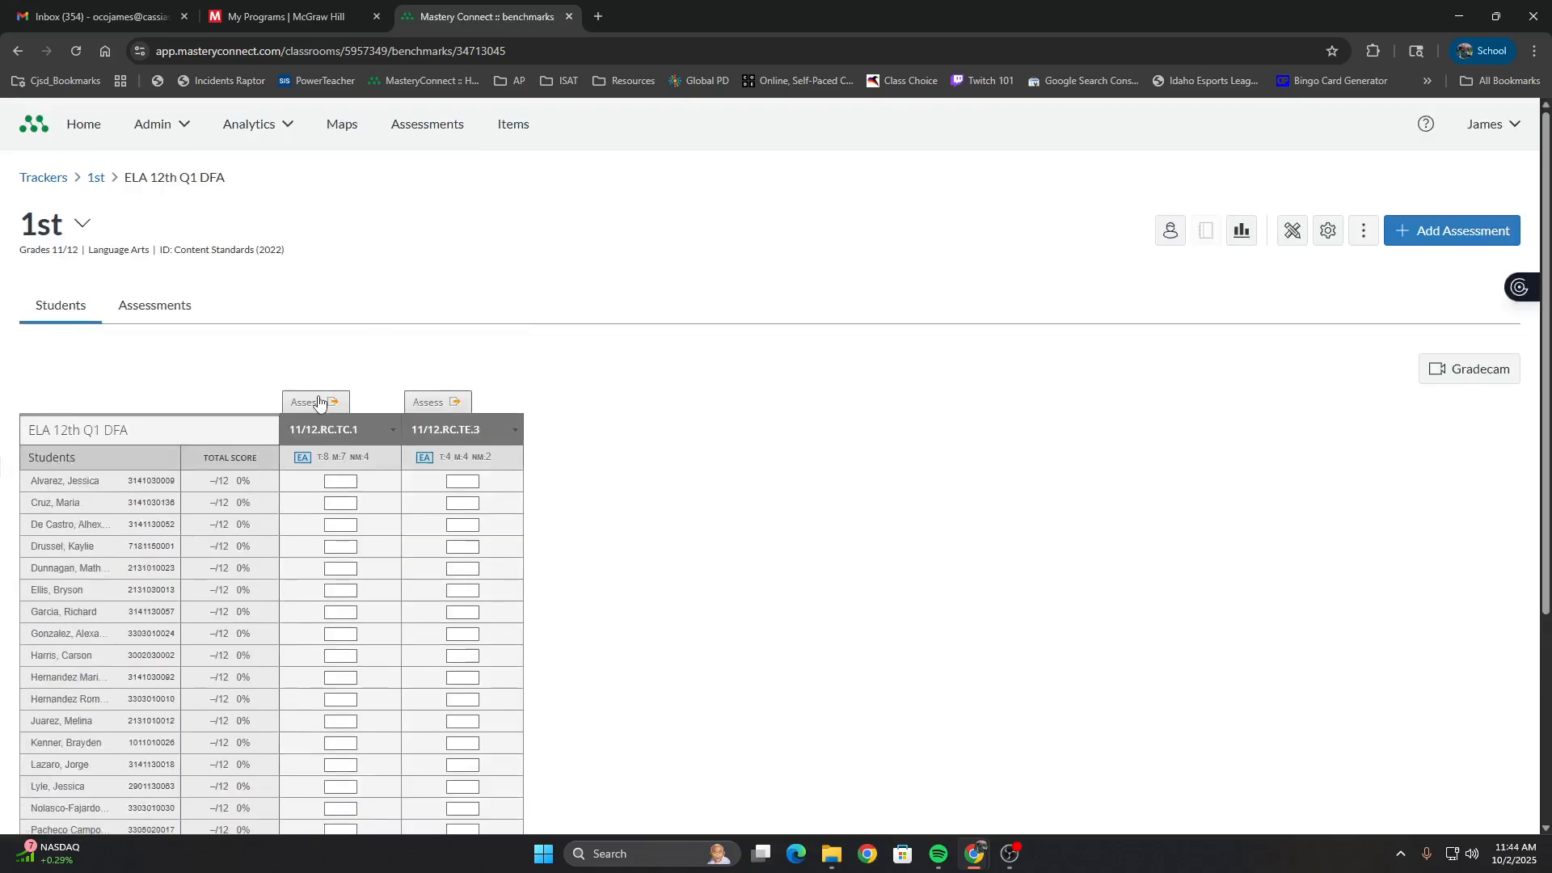
pyautogui.click(318, 401)
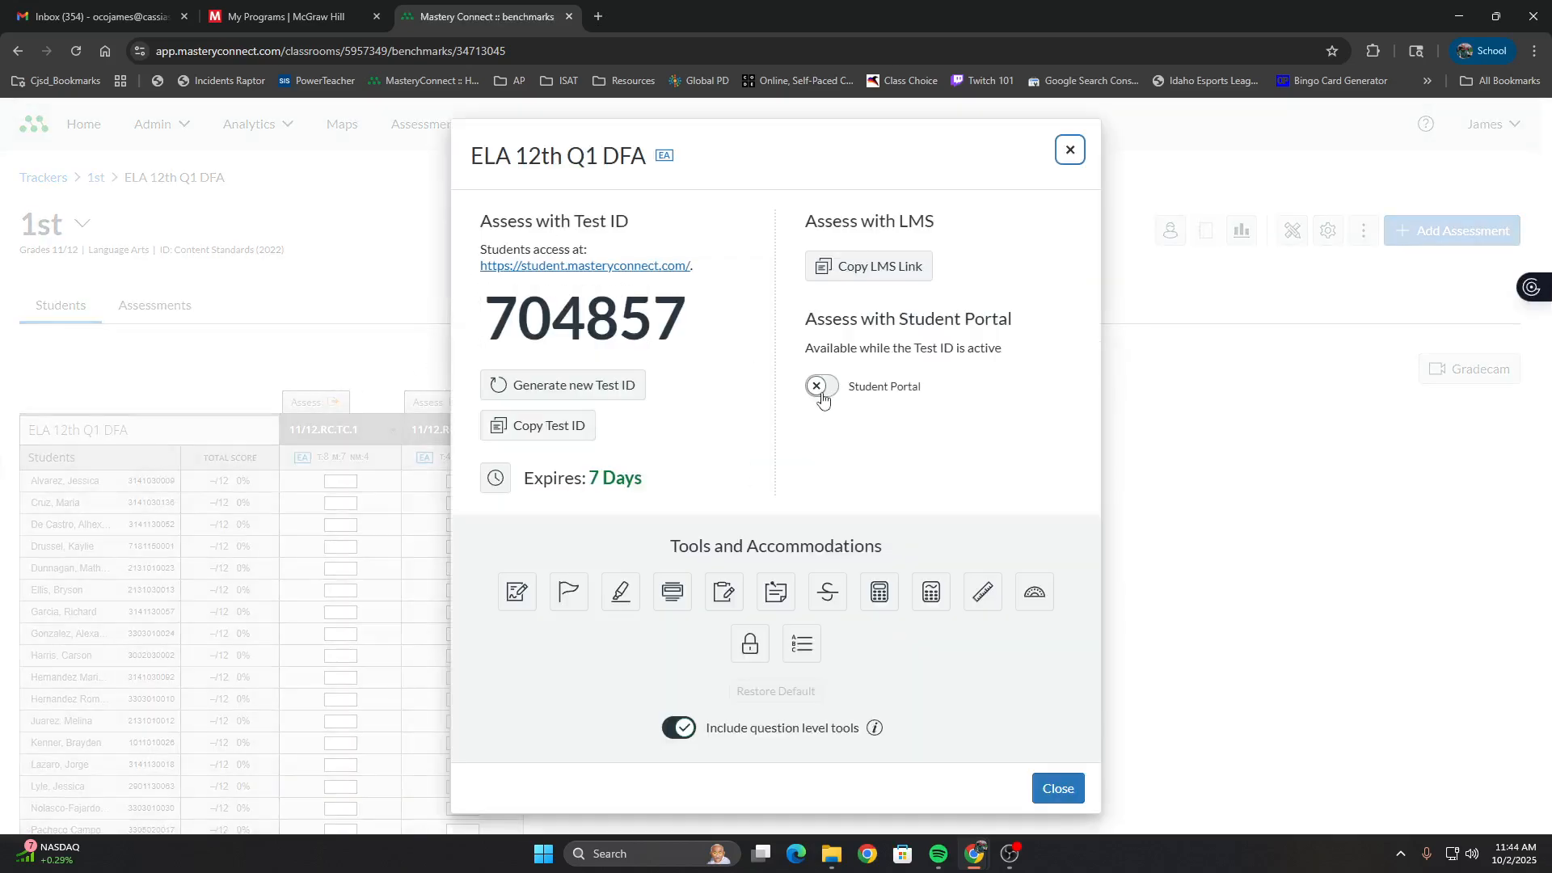